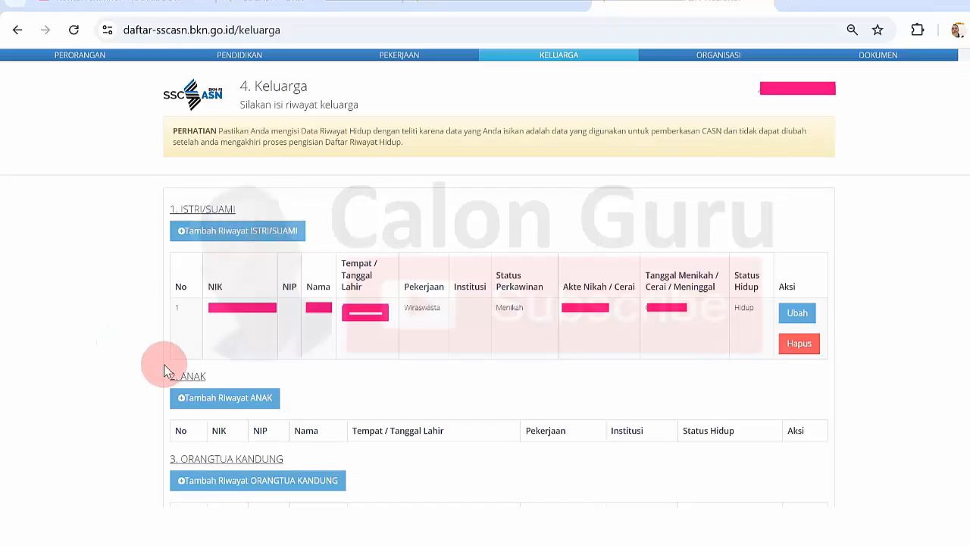
# Open the child form, close it without saving, and scroll through the Keluarga page.
pyautogui.click(213, 399)
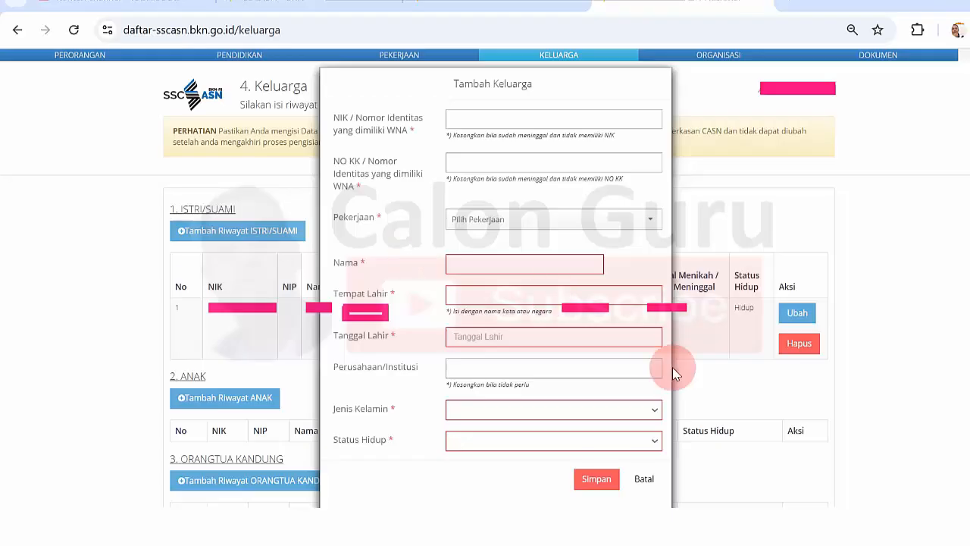
pyautogui.click(645, 478)
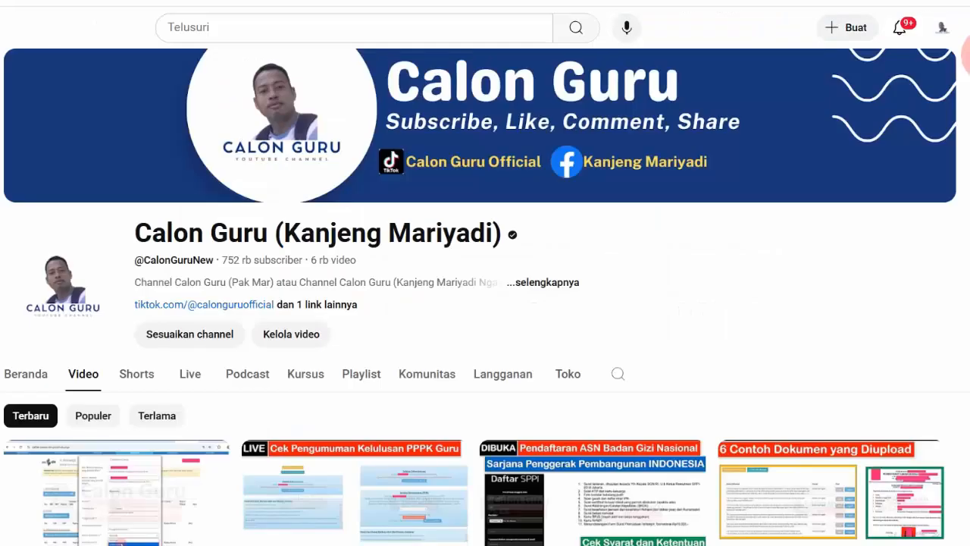
pyautogui.scroll(-1, 486, 303)
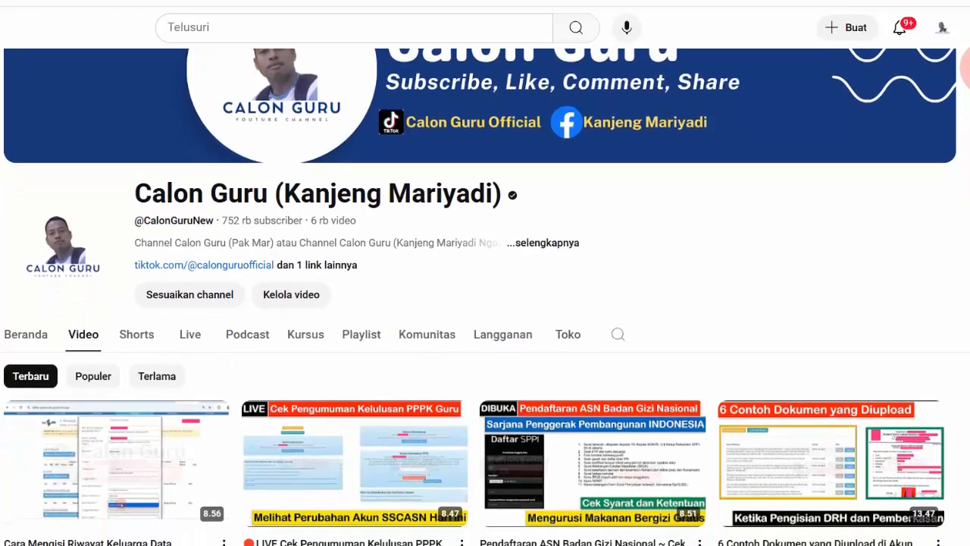
pyautogui.scroll(1, 485, 304)
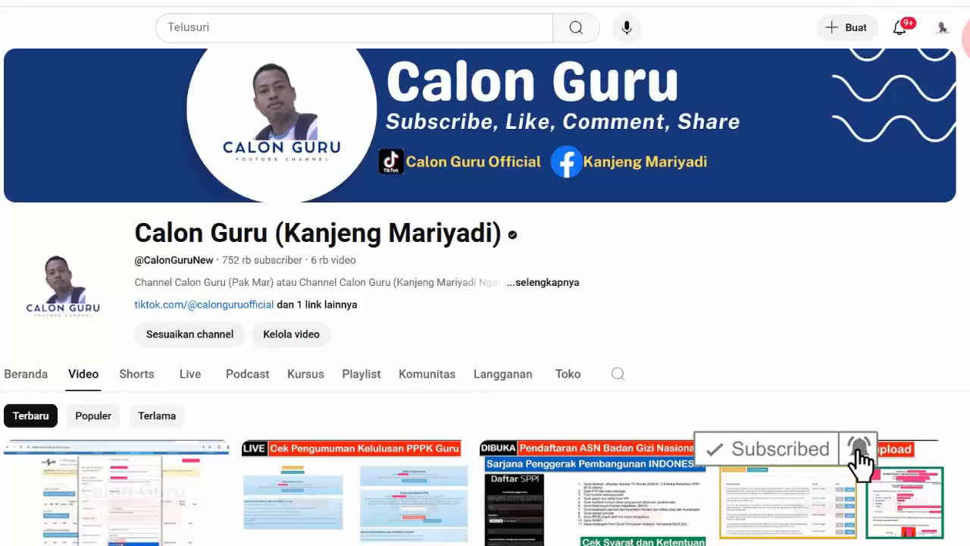
pyautogui.scroll(-3, 485, 303)
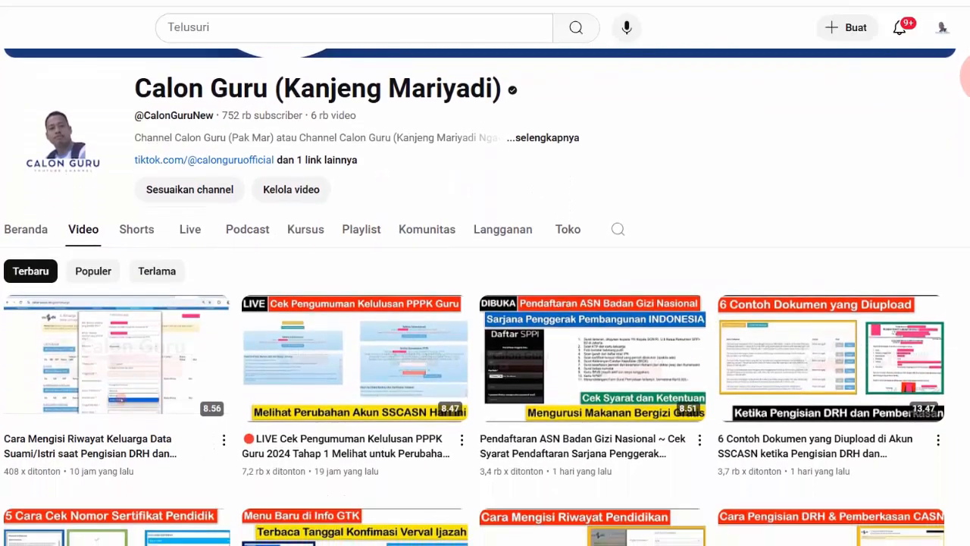
pyautogui.scroll(-5, 485, 303)
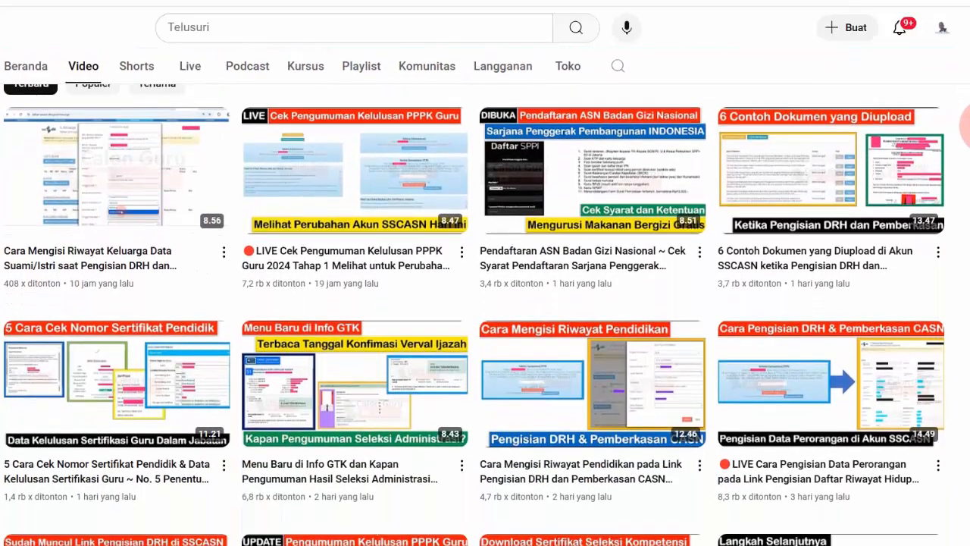
pyautogui.scroll(5, 966, 132)
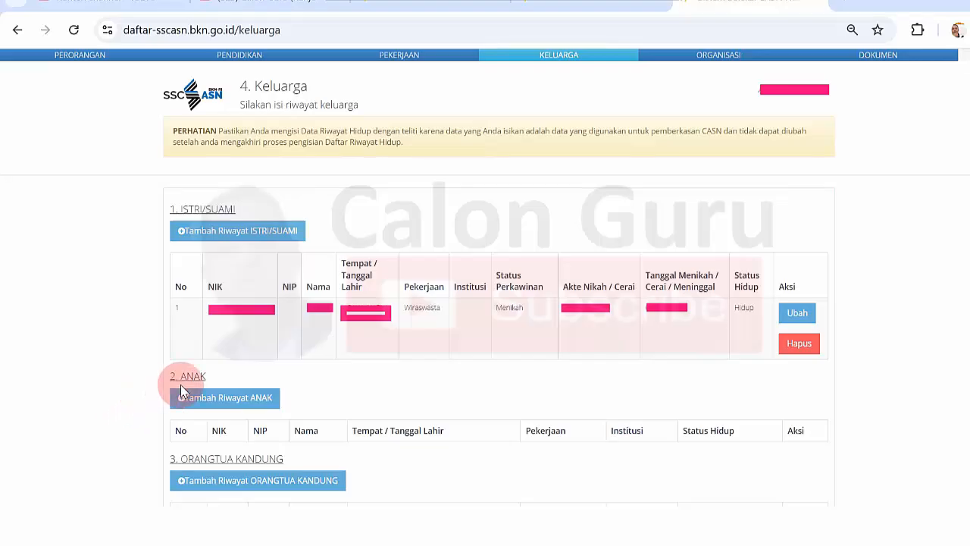
# Reopen the child form and browse the Pekerjaan occupation list without choosing one.
pyautogui.click(227, 397)
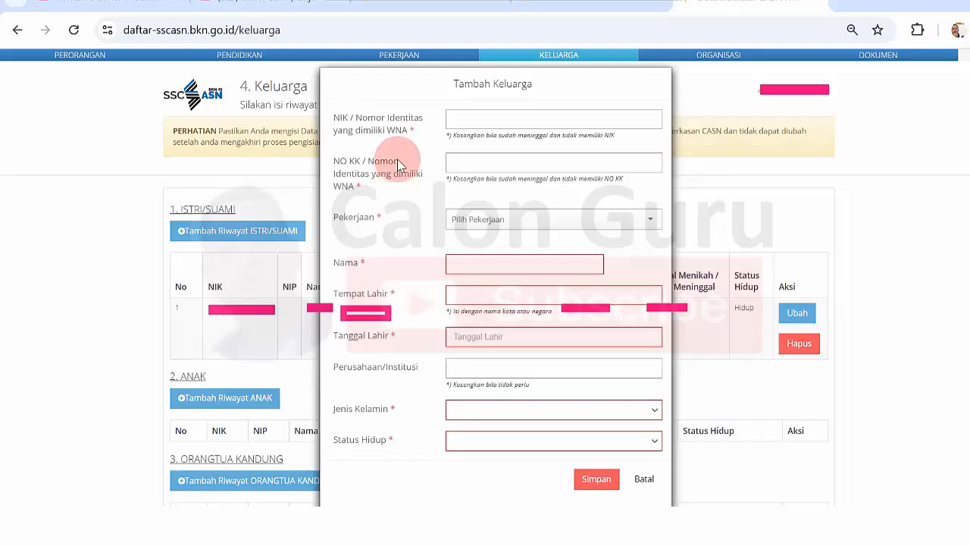
pyautogui.click(448, 227)
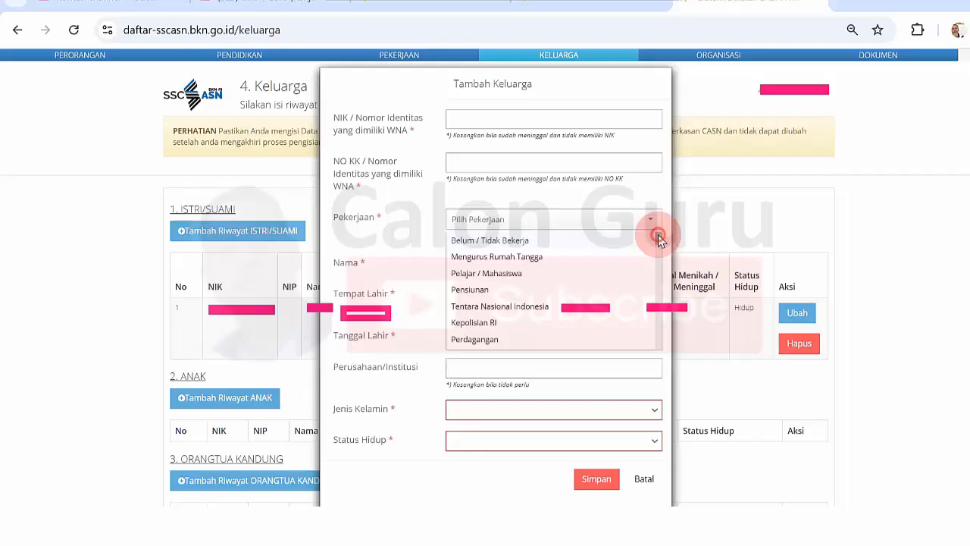
pyautogui.moveTo(656, 234); pyautogui.dragTo(657, 349)
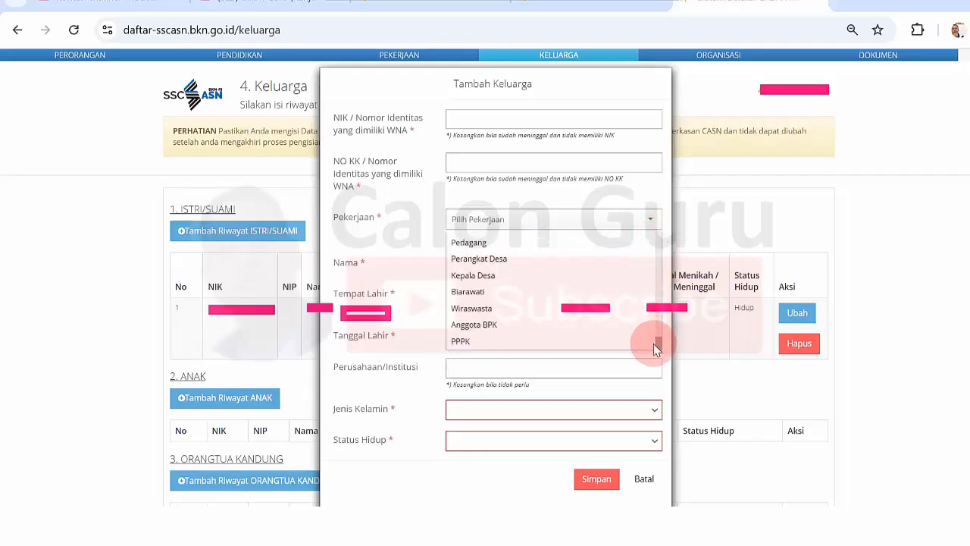
pyautogui.scroll(2, 652, 278)
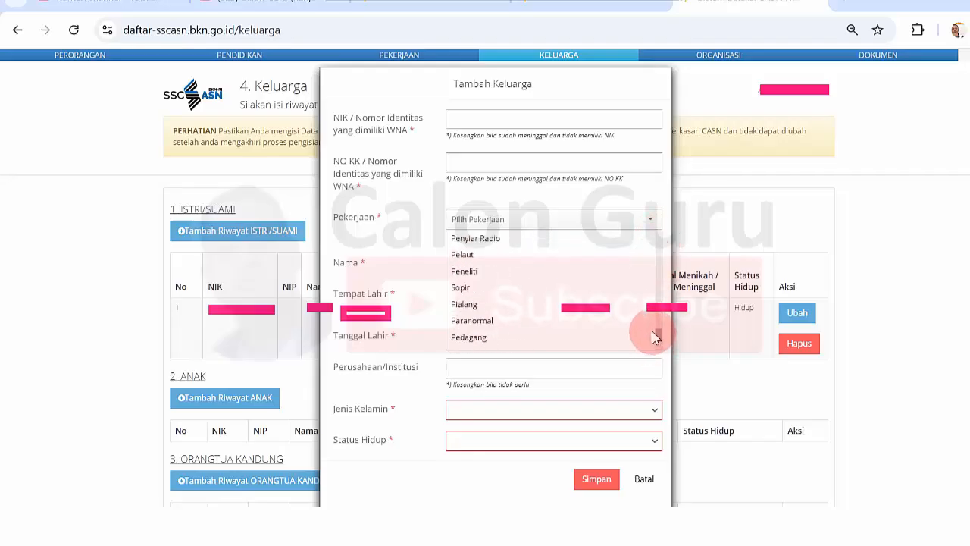
pyautogui.click(376, 222)
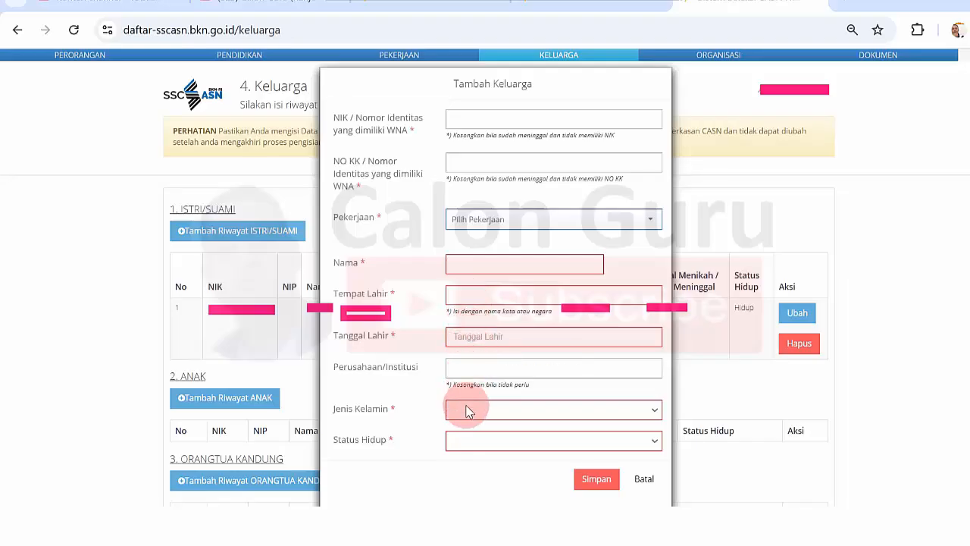
# Try Meninggal Dunia as Status Hidup, then cancel the form with Batal.
pyautogui.click(471, 447)
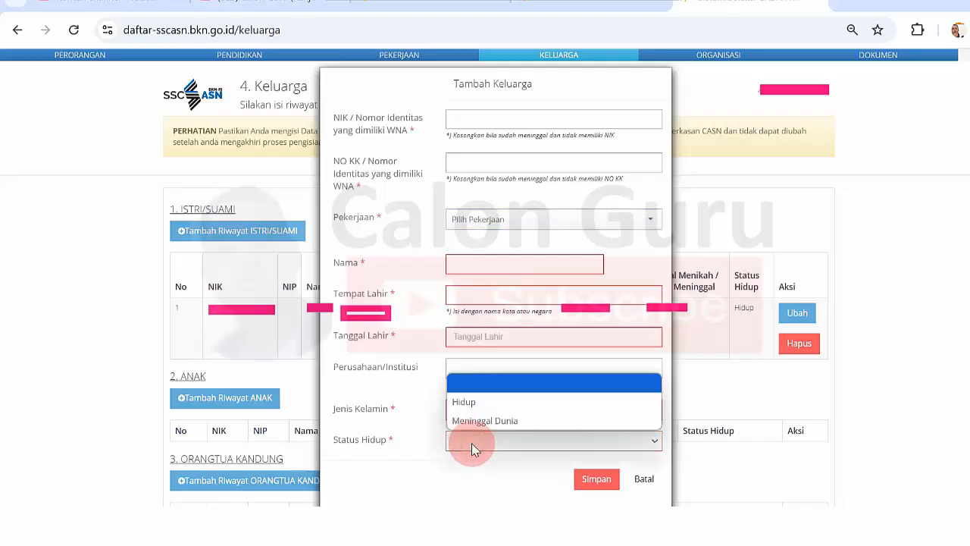
pyautogui.click(415, 429)
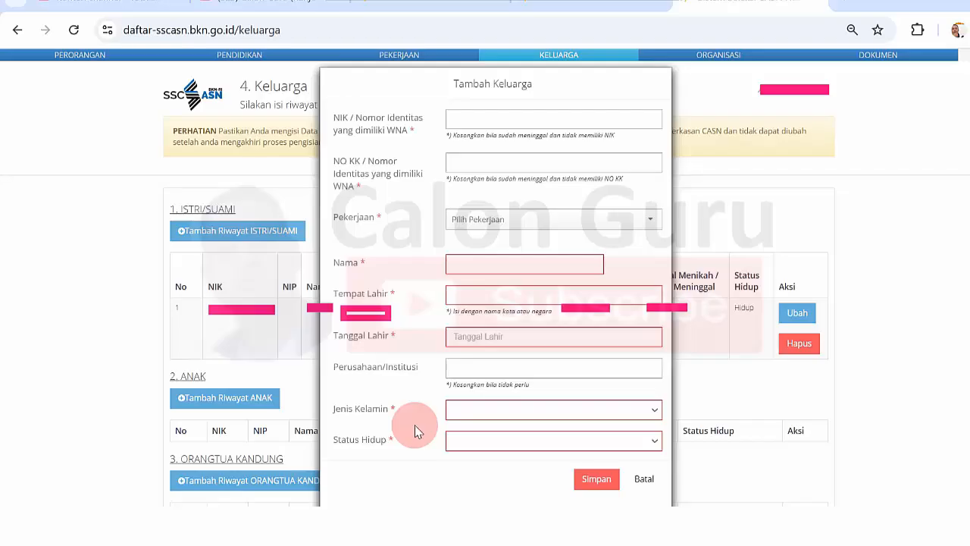
pyautogui.click(470, 447)
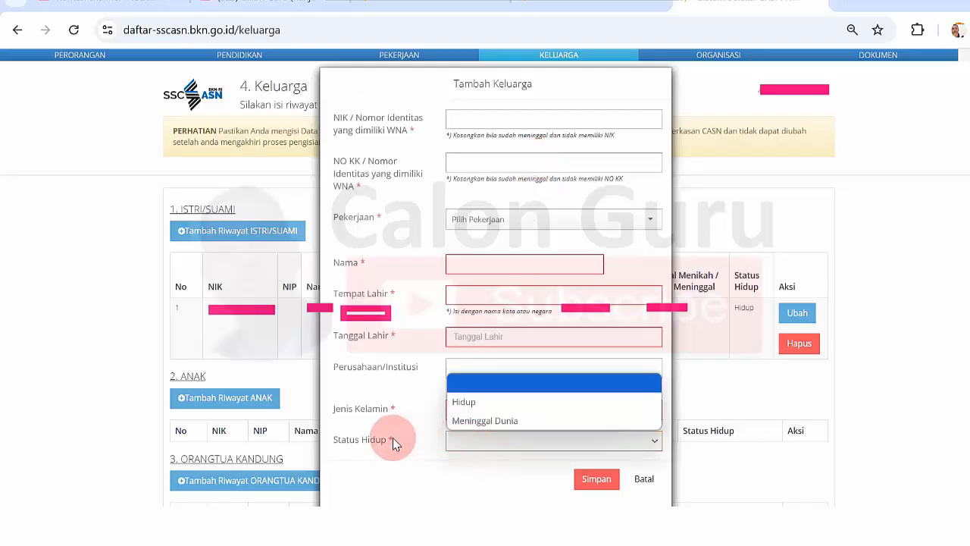
pyautogui.click(472, 415)
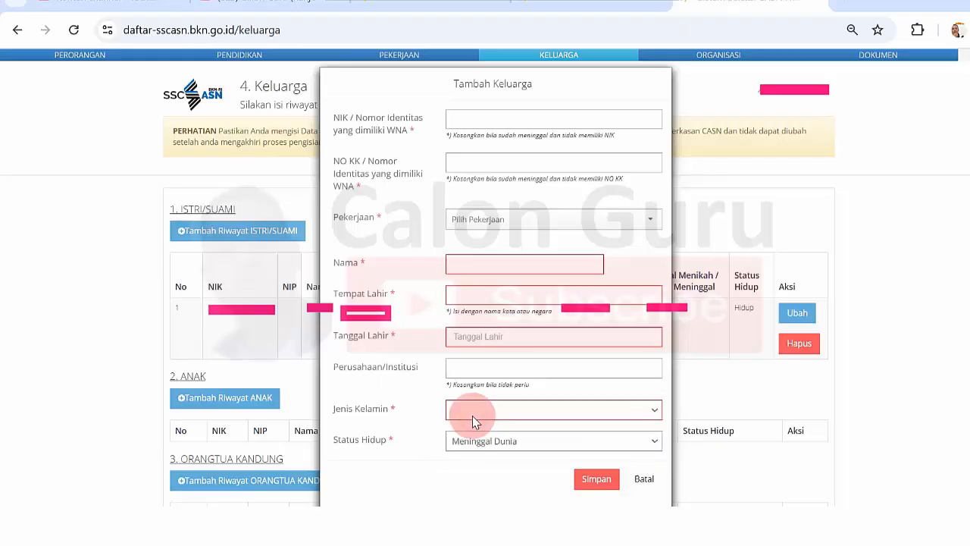
pyautogui.click(644, 479)
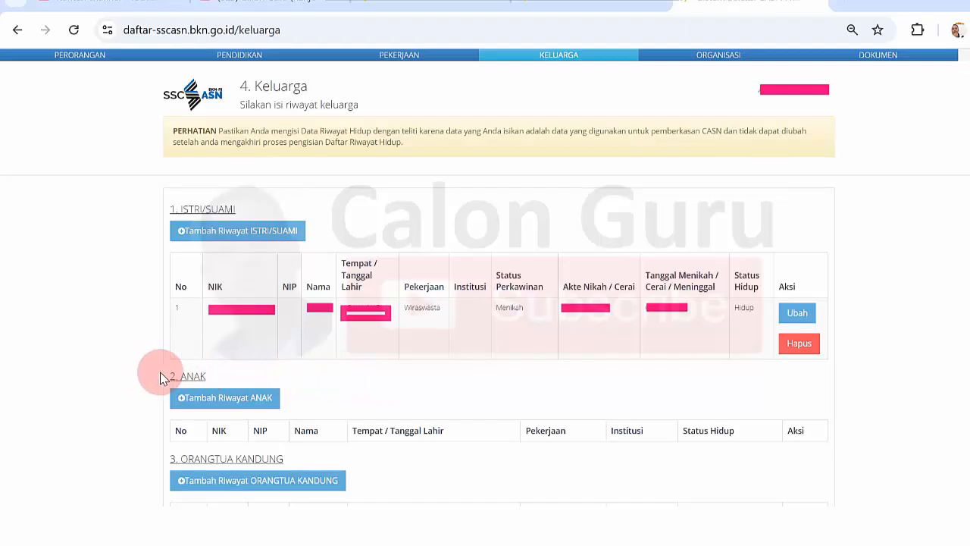
# Reopen a blank Tambah Riwayat ANAK form and get ready to fill the NO KK and NIK fields.
pyautogui.click(231, 398)
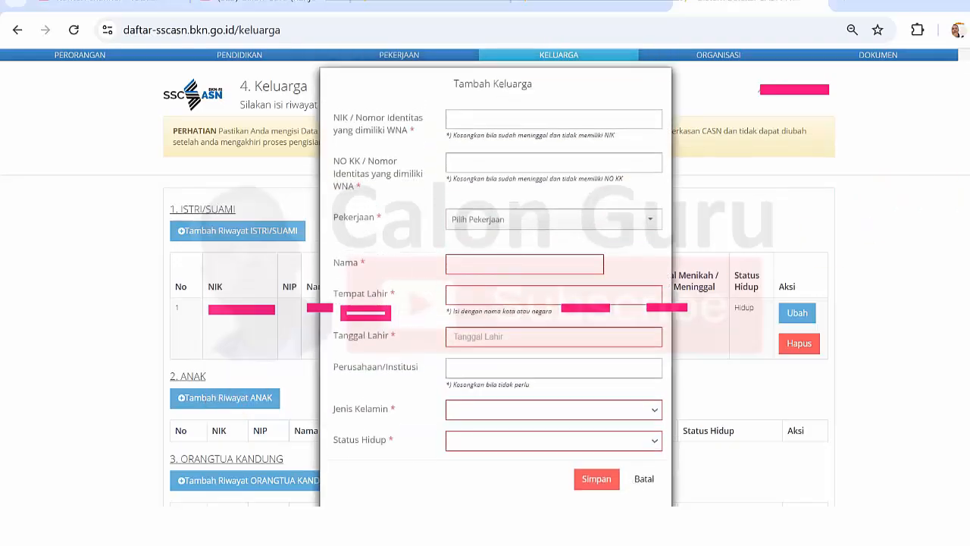
pyautogui.moveTo(349, 89); pyautogui.dragTo(664, 403)
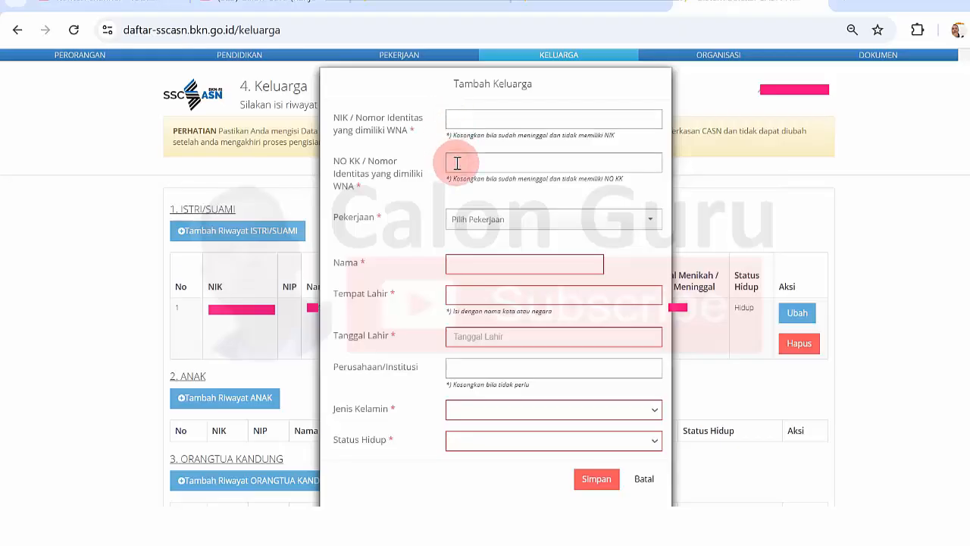
pyautogui.click(491, 160)
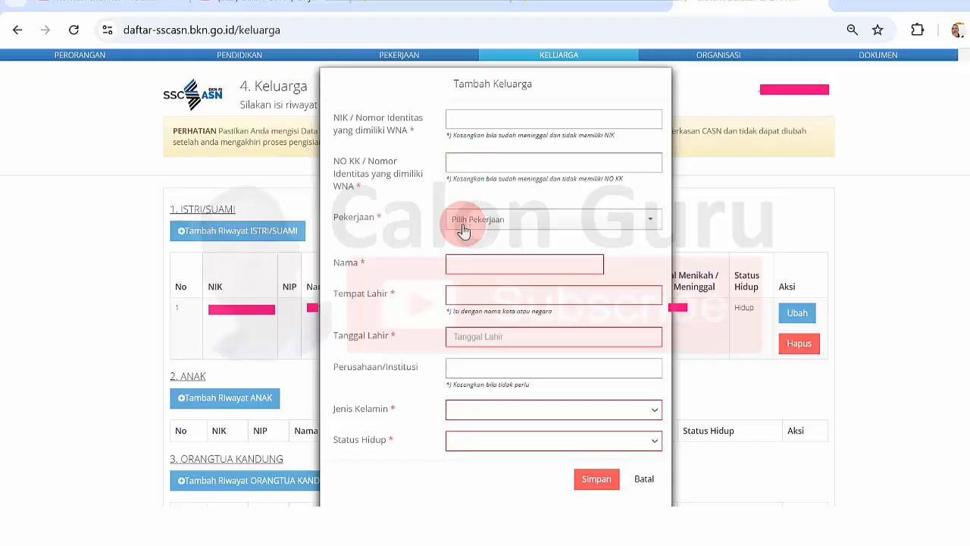
pyautogui.click(470, 112)
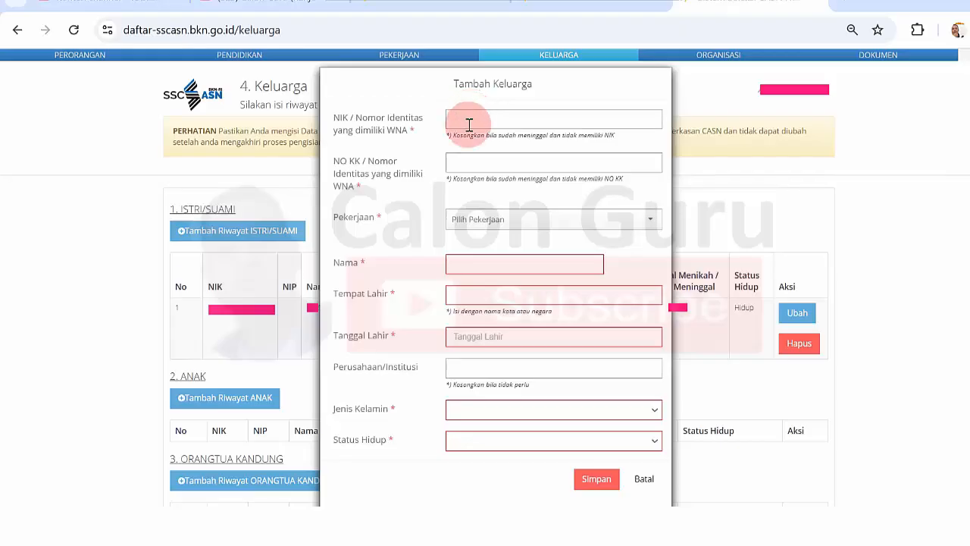
# Enter the NO KK number and set Pekerjaan to Pelajar / Mahasiswa.
pyautogui.click(464, 162)
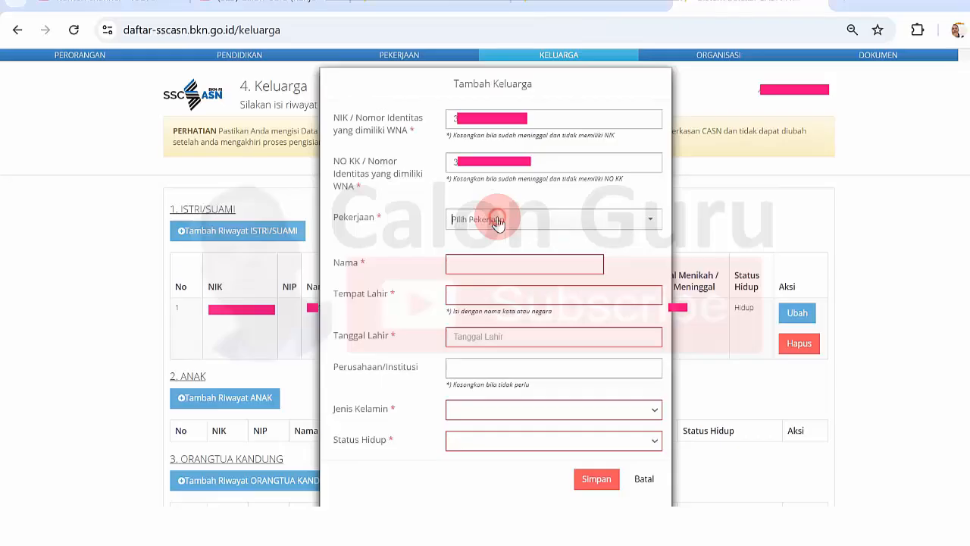
pyautogui.click(498, 222)
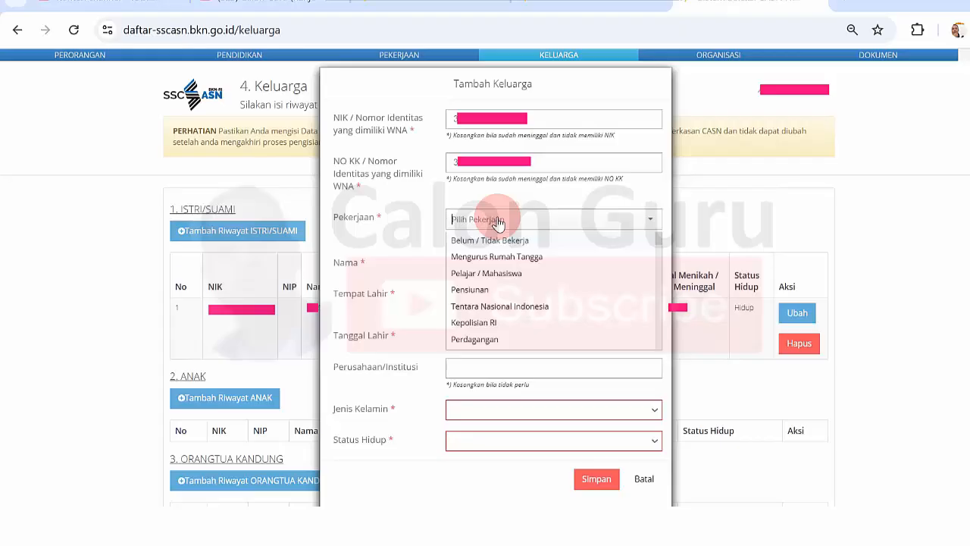
pyautogui.click(506, 273)
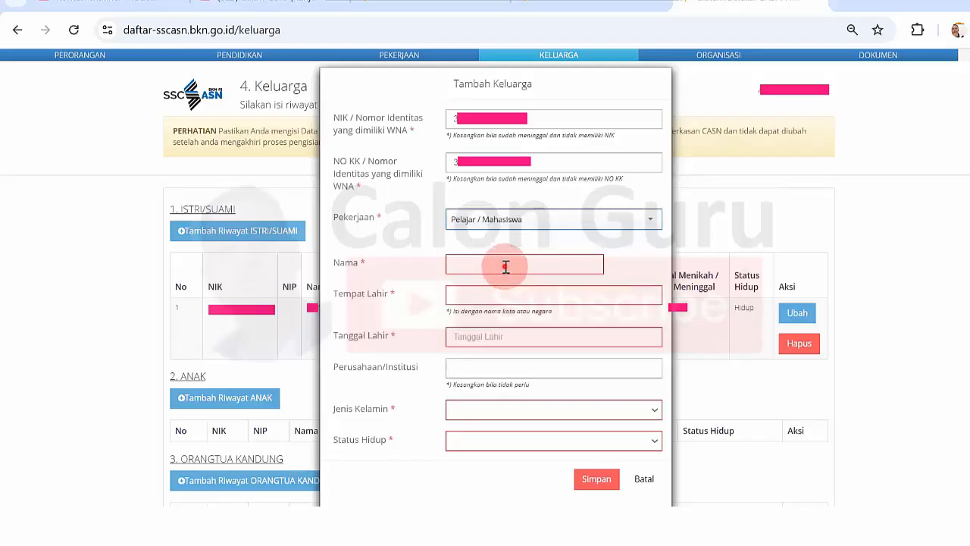
pyautogui.click(506, 267)
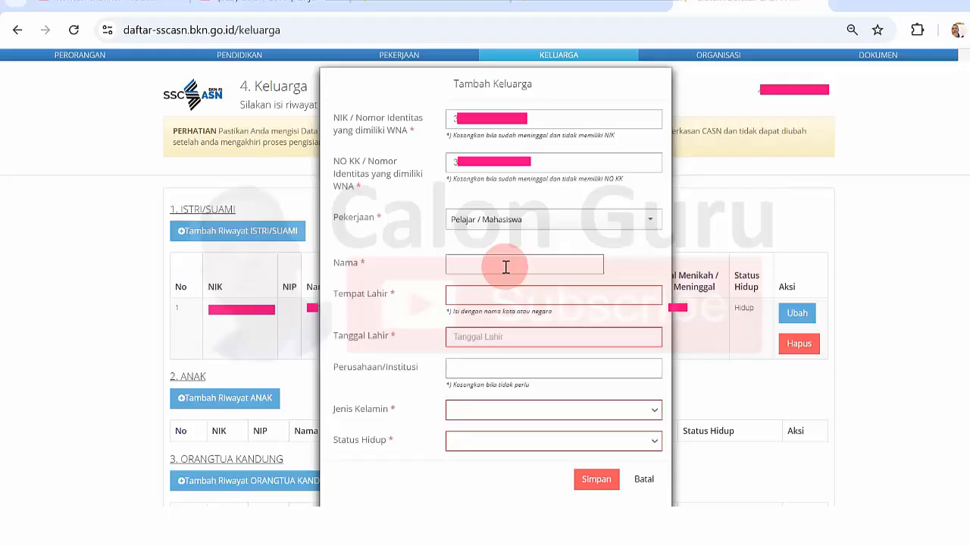
# Enter the child's name in capitals and choose a suggested KAB regency as Tempat Lahir.
pyautogui.press('capslock')
pyautogui.write('DI')
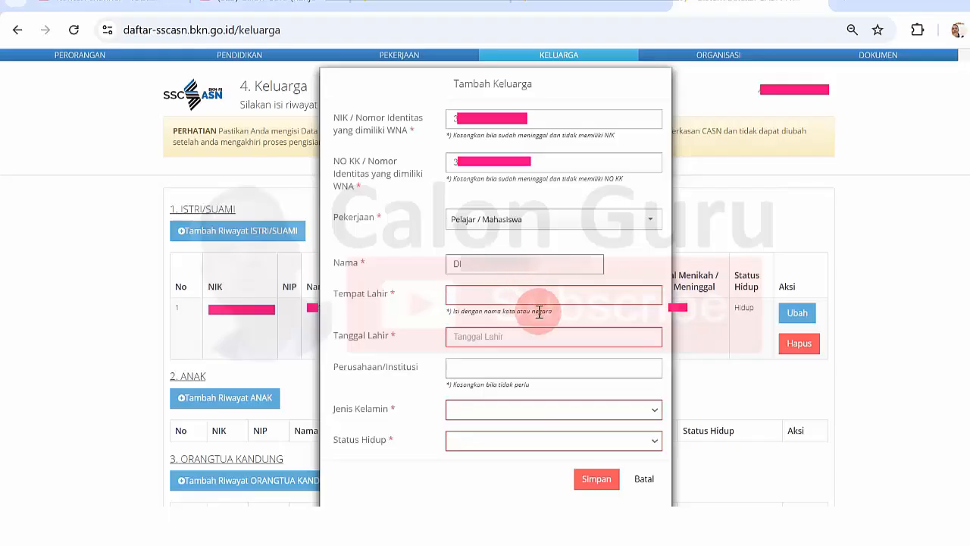
pyautogui.click(504, 293)
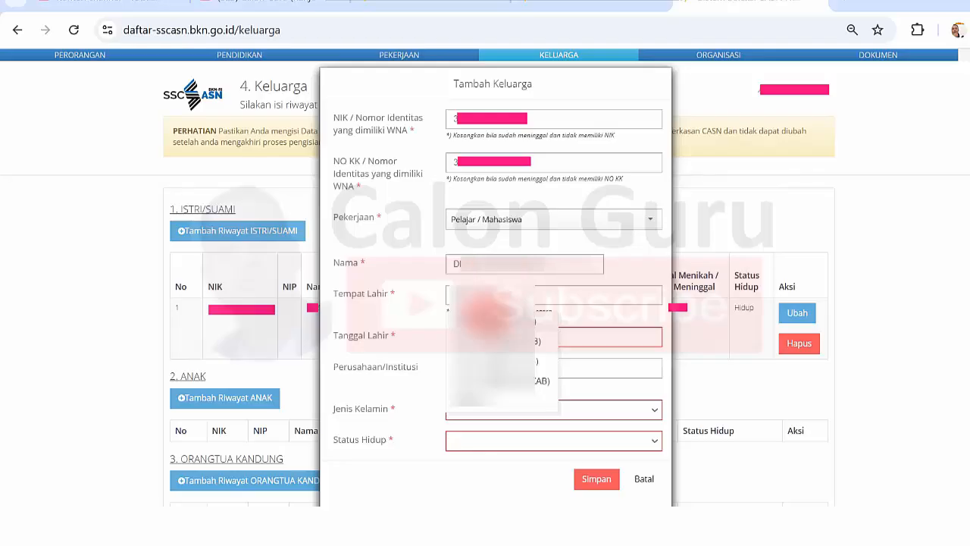
pyautogui.write('a')
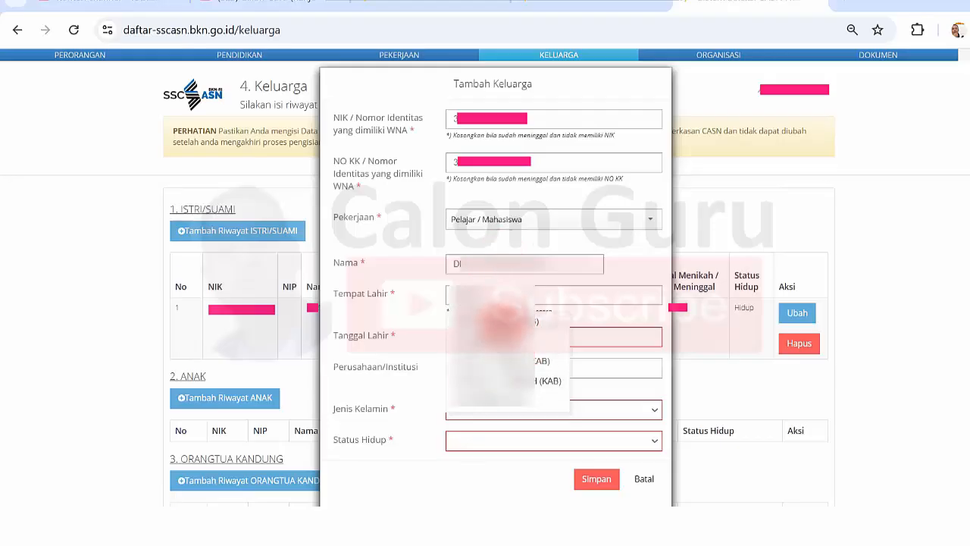
pyautogui.write('n')
pyautogui.click(492, 338)
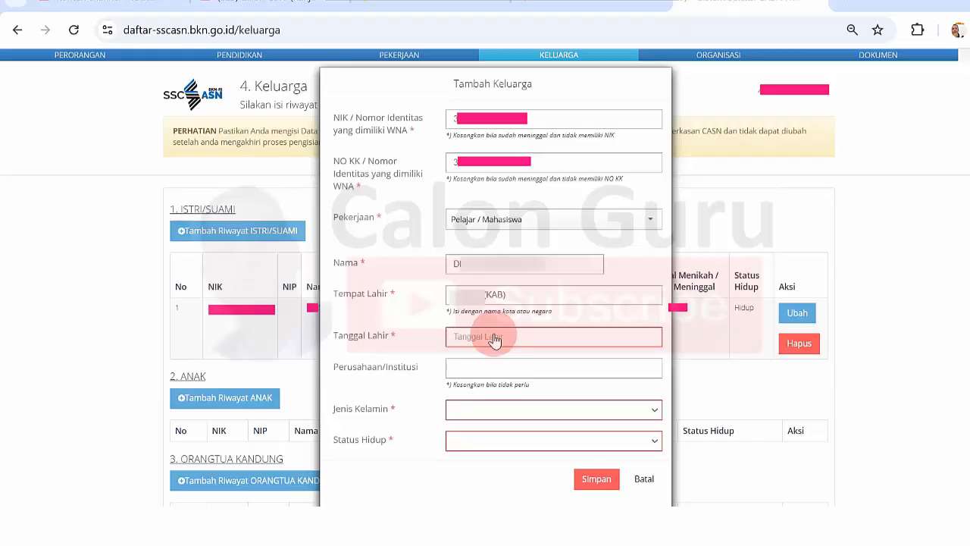
# Pick the child's birth date in the Tanggal Lahir picker, browsing back a decade of years.
pyautogui.click(494, 340)
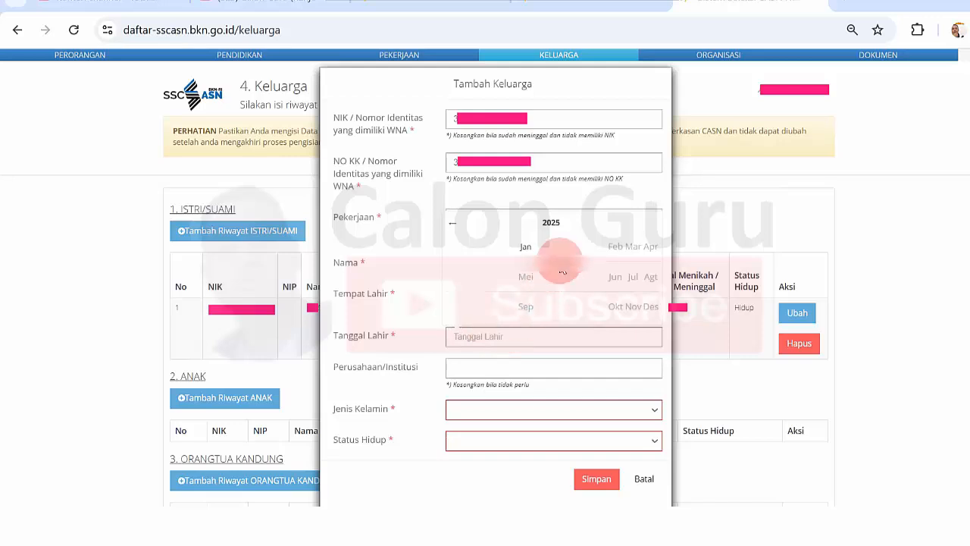
pyautogui.click(554, 222)
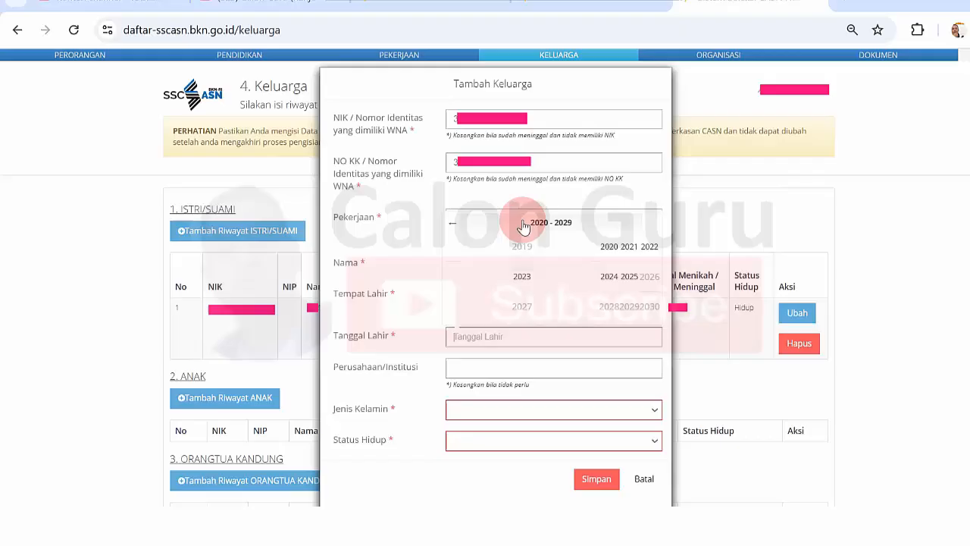
pyautogui.click(453, 224)
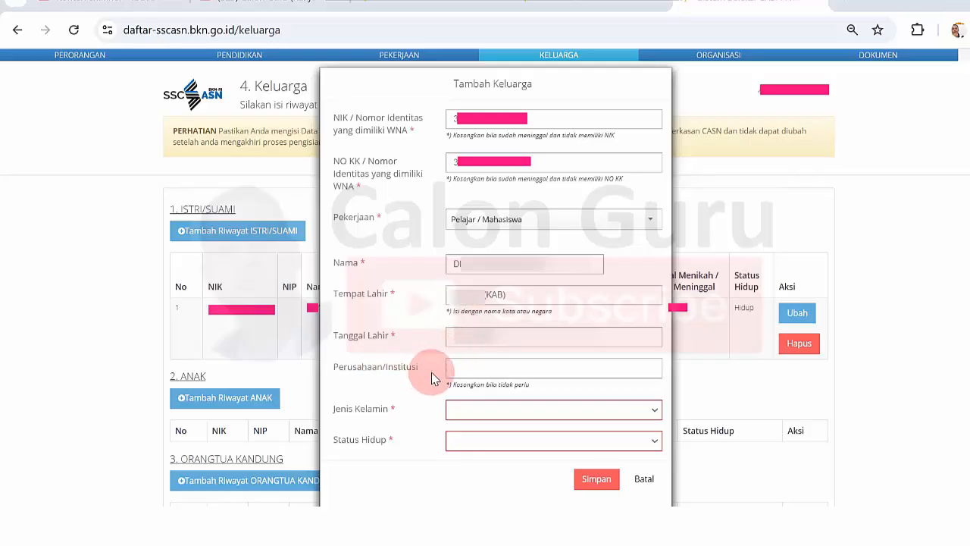
pyautogui.moveTo(449, 385); pyautogui.dragTo(512, 394)
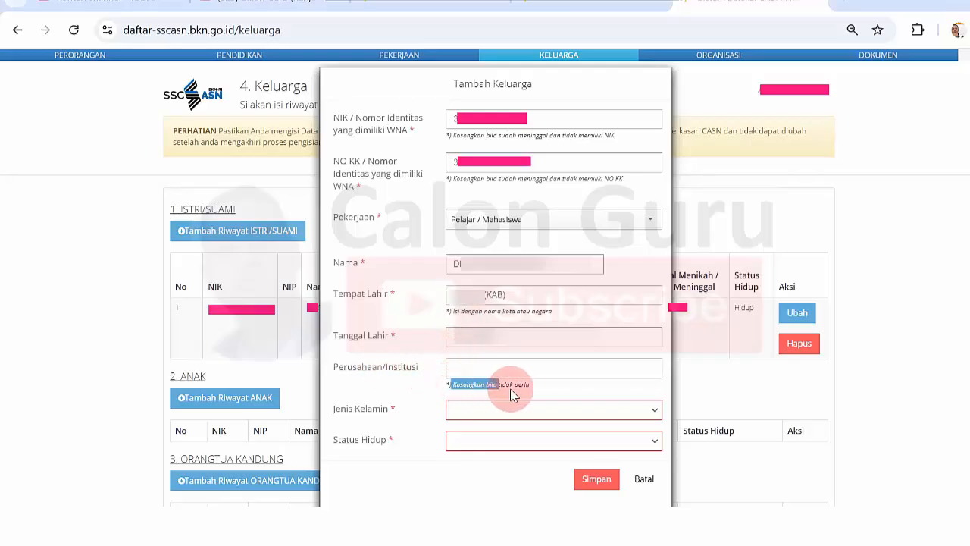
pyautogui.click(520, 391)
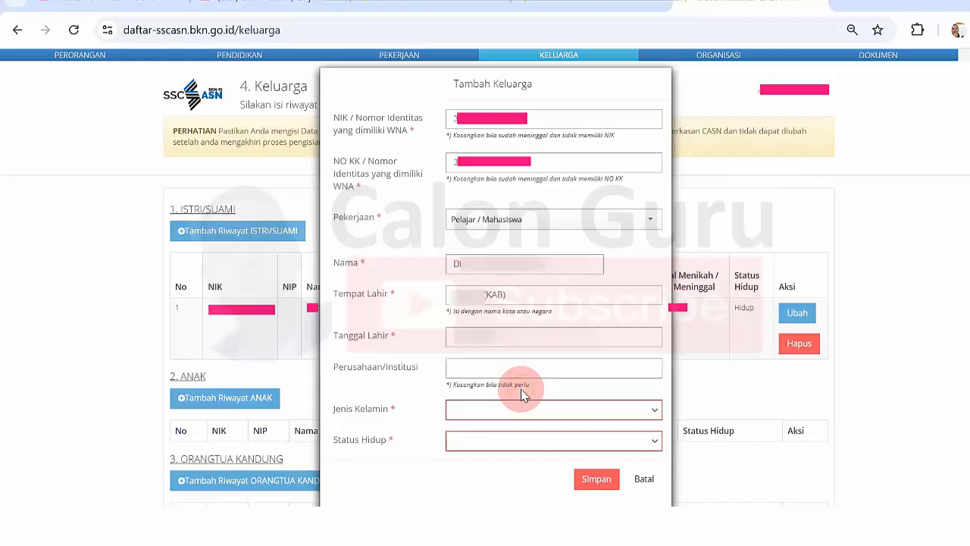
# Set Jenis Kelamin to Wanita and Status Hidup to Hidup, then save the child.
pyautogui.click(534, 416)
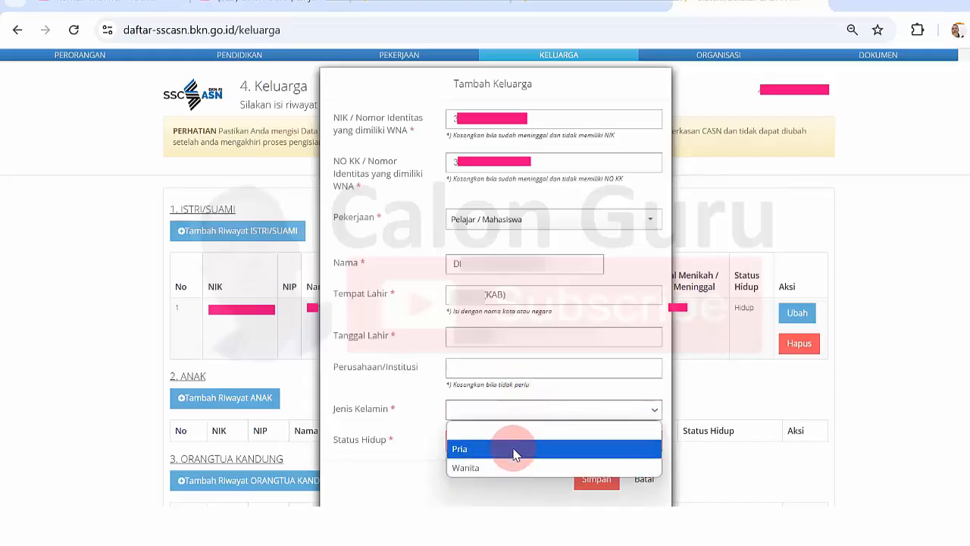
pyautogui.click(515, 527)
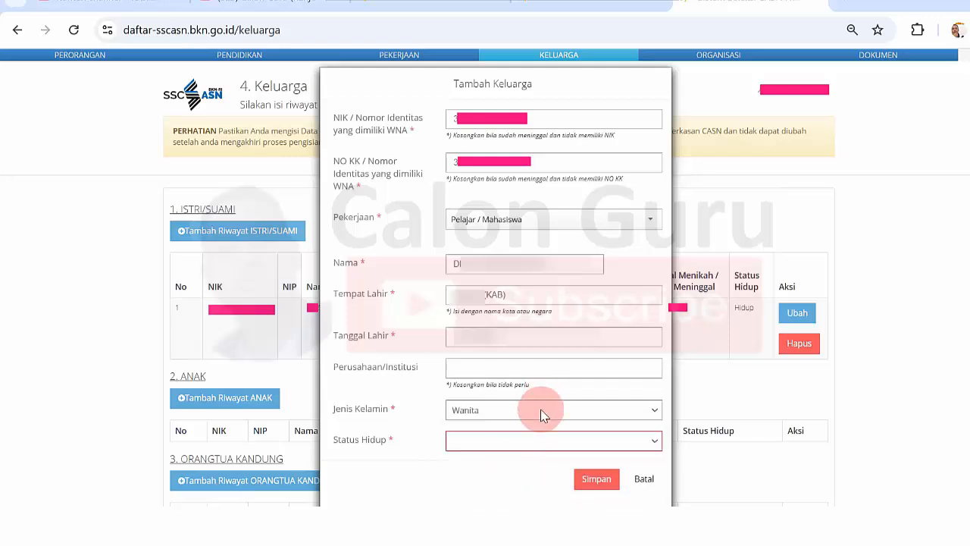
pyautogui.click(534, 446)
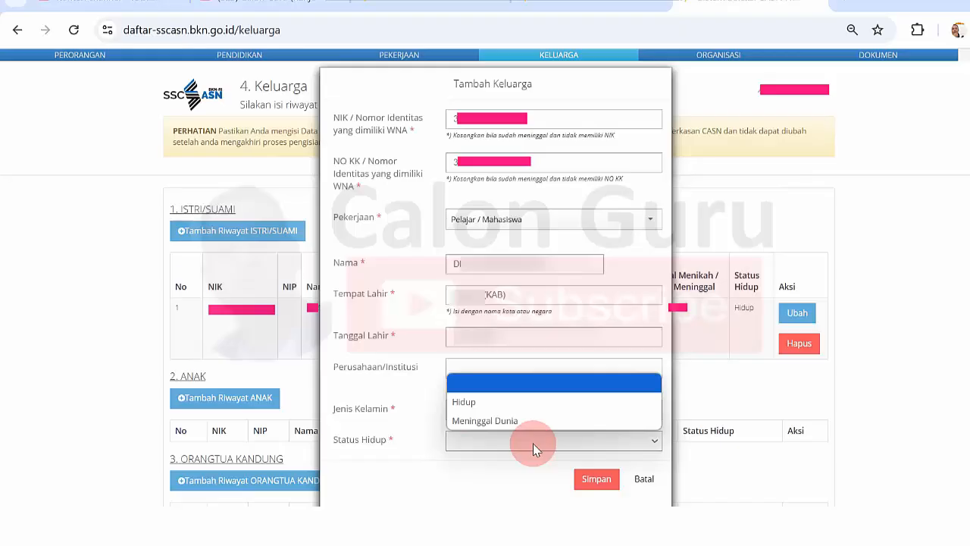
pyautogui.click(507, 411)
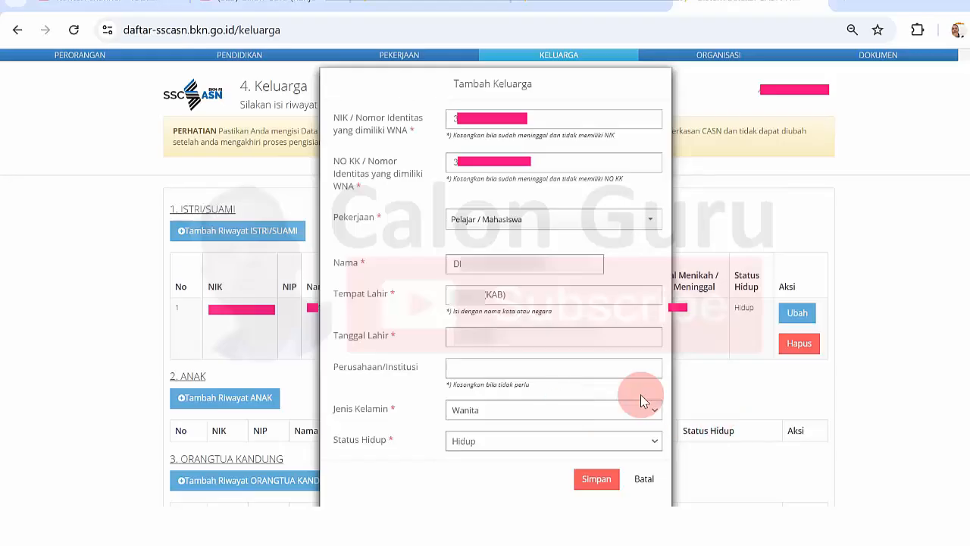
pyautogui.click(584, 481)
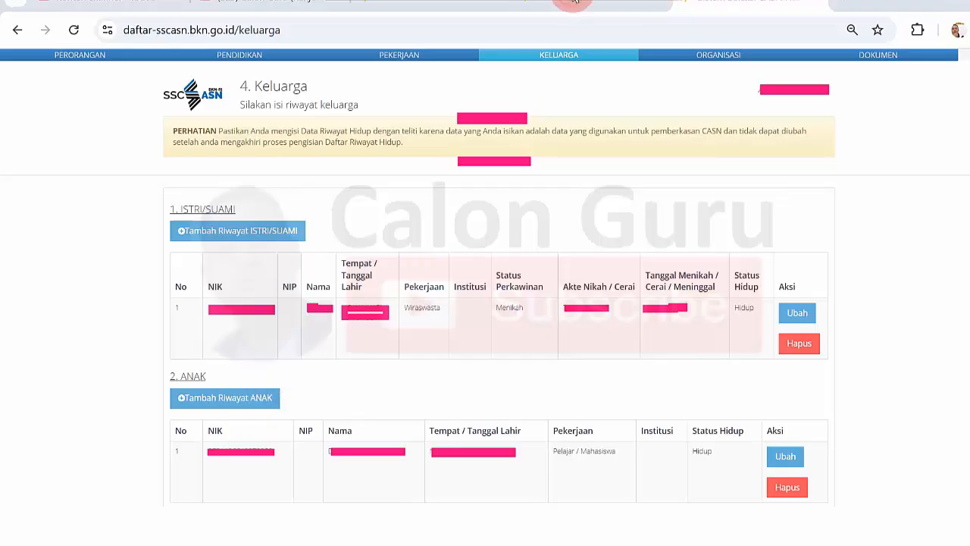
# Start a new child entry and fill in its NIK and NO KK numbers.
pyautogui.click(227, 400)
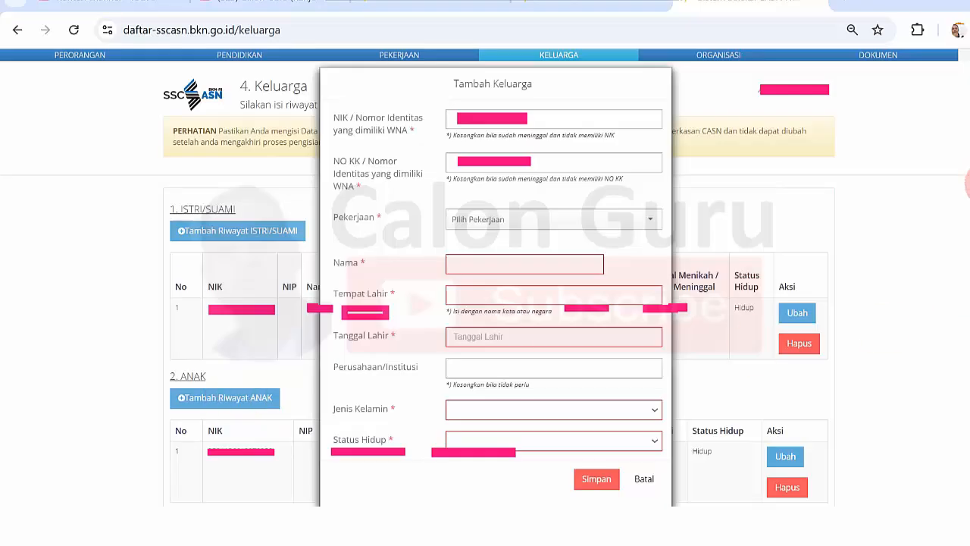
pyautogui.moveTo(355, 85); pyautogui.dragTo(668, 470)
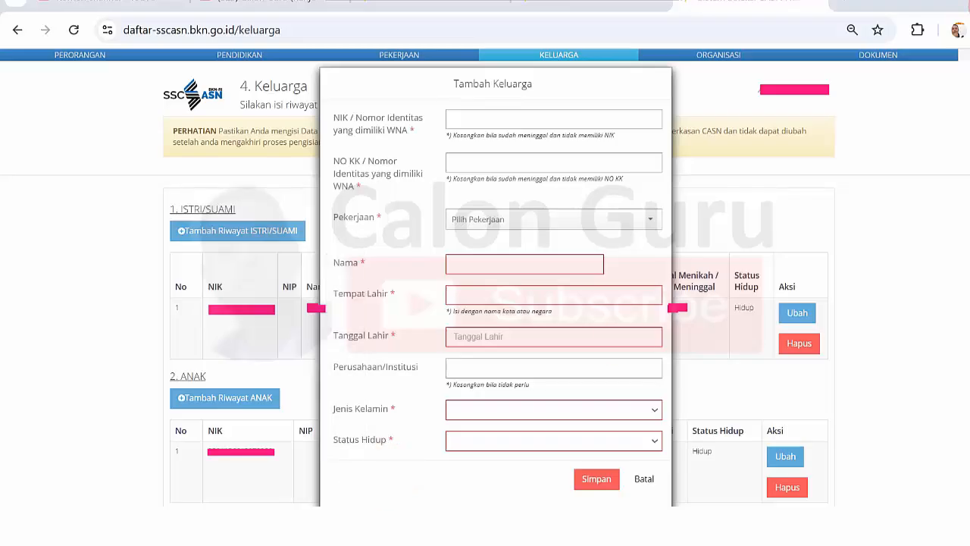
pyautogui.click(479, 119)
pyautogui.click(488, 162)
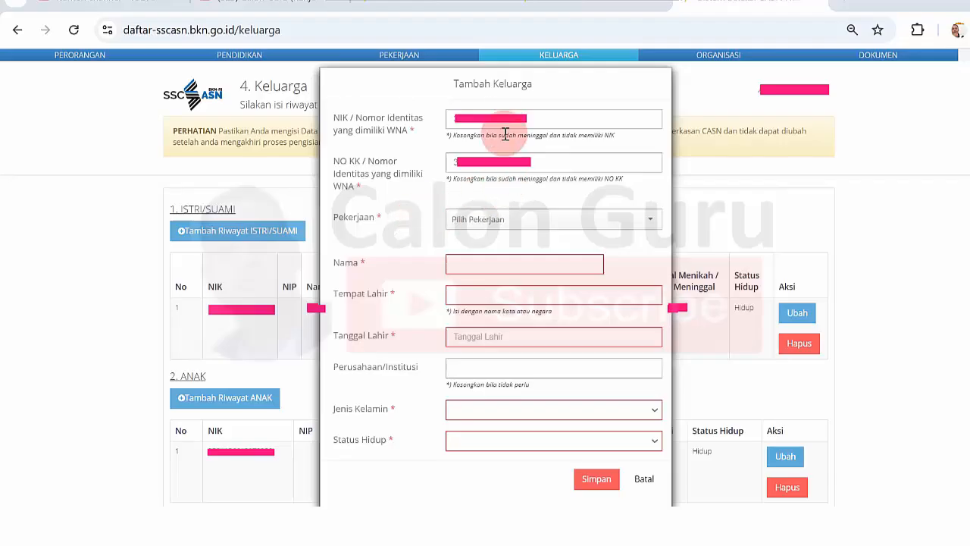
pyautogui.click(544, 225)
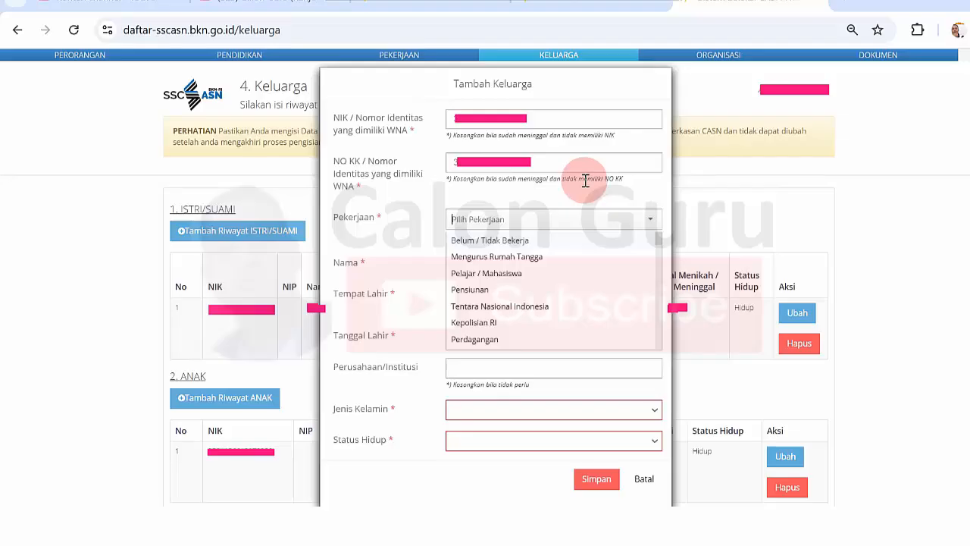
# Set occupation to Belum / Tidak Bekerja, enter the name, and pick a suggested KAB birthplace.
pyautogui.click(540, 240)
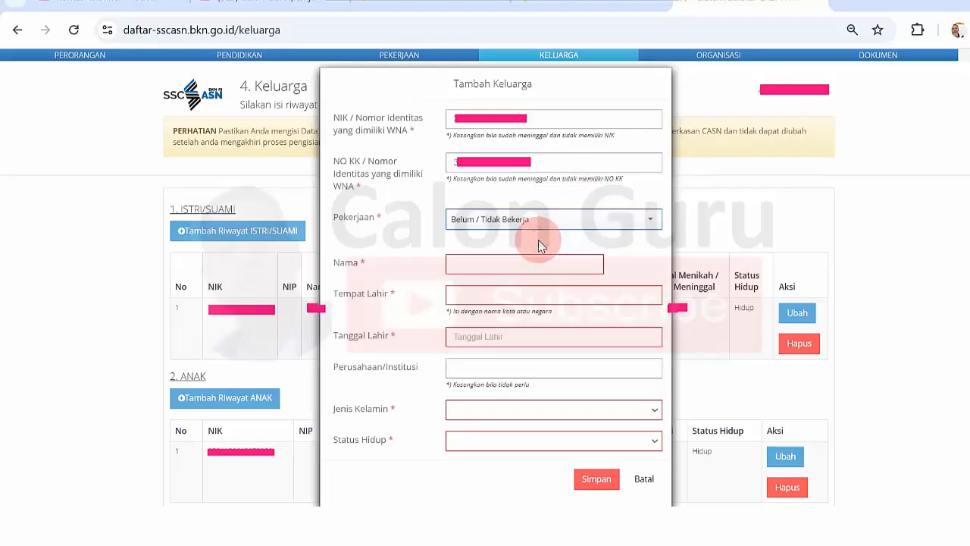
pyautogui.click(524, 262)
pyautogui.click(525, 261)
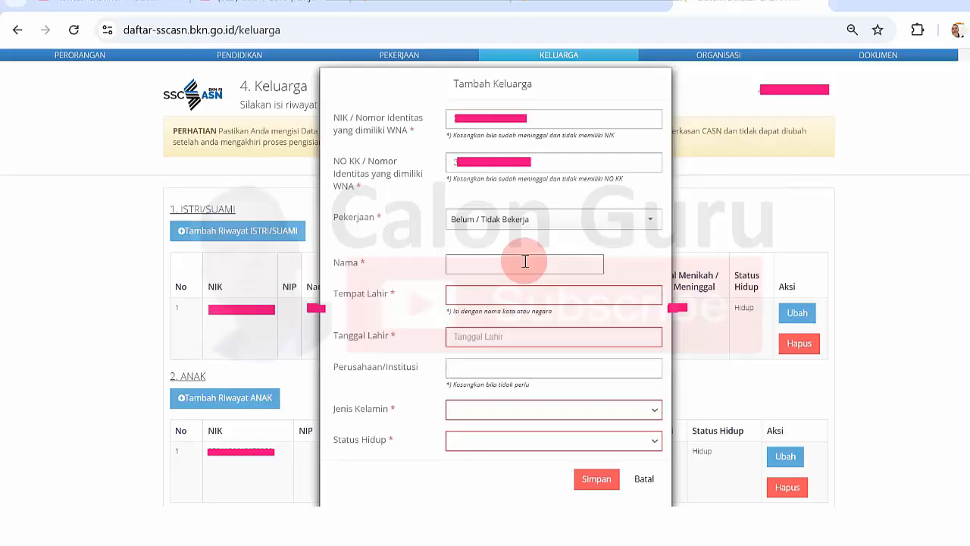
pyautogui.write('DI')
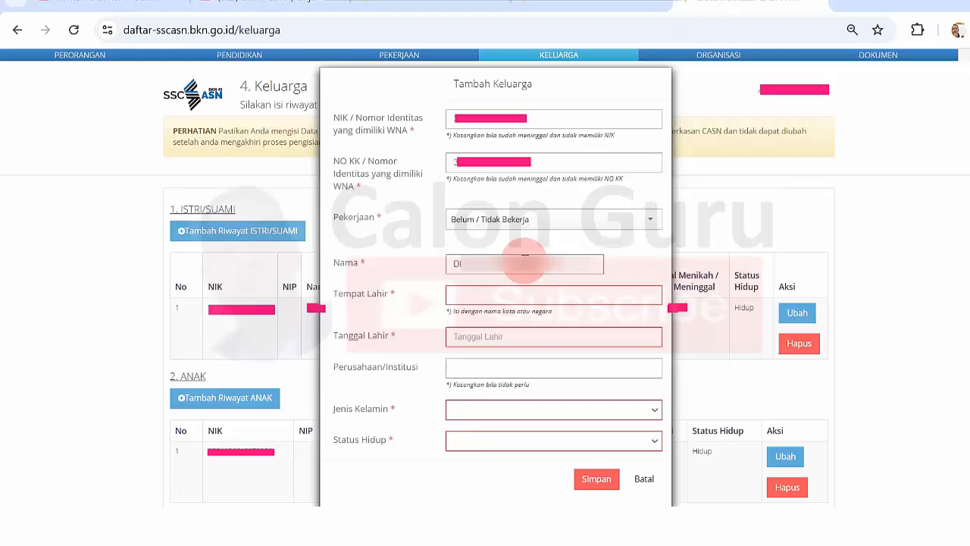
pyautogui.click(517, 297)
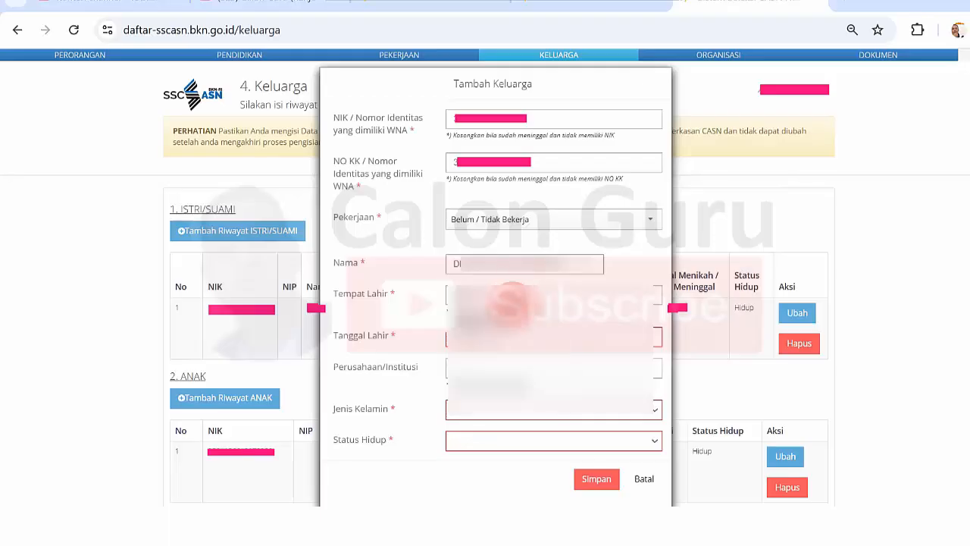
pyautogui.click(503, 323)
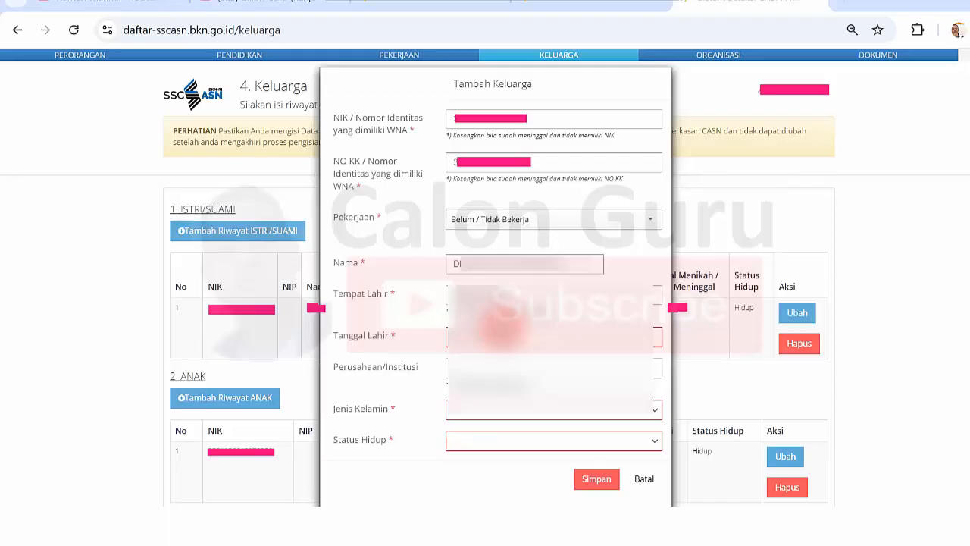
pyautogui.click(500, 345)
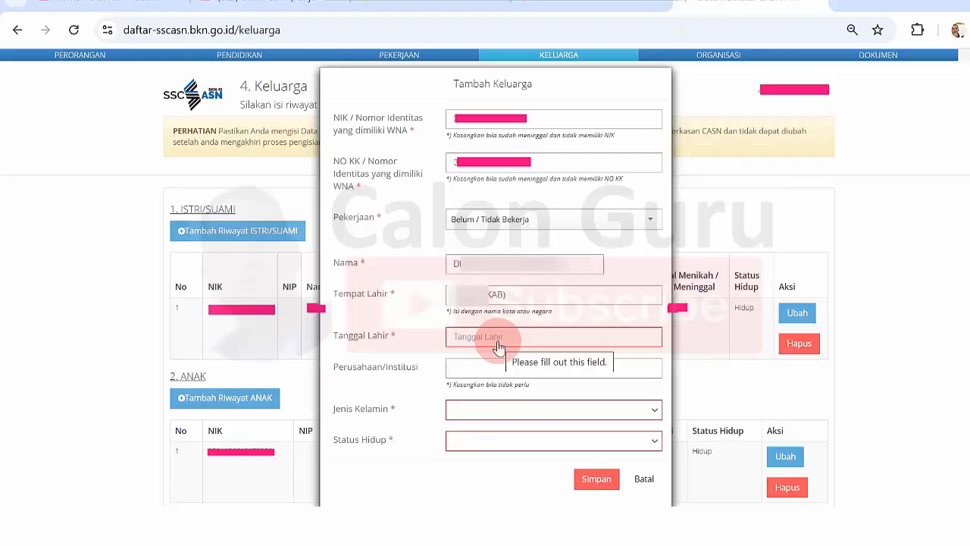
# Choose the birth date from the 2010–2019 years in the Tanggal Lahir picker.
pyautogui.click(499, 347)
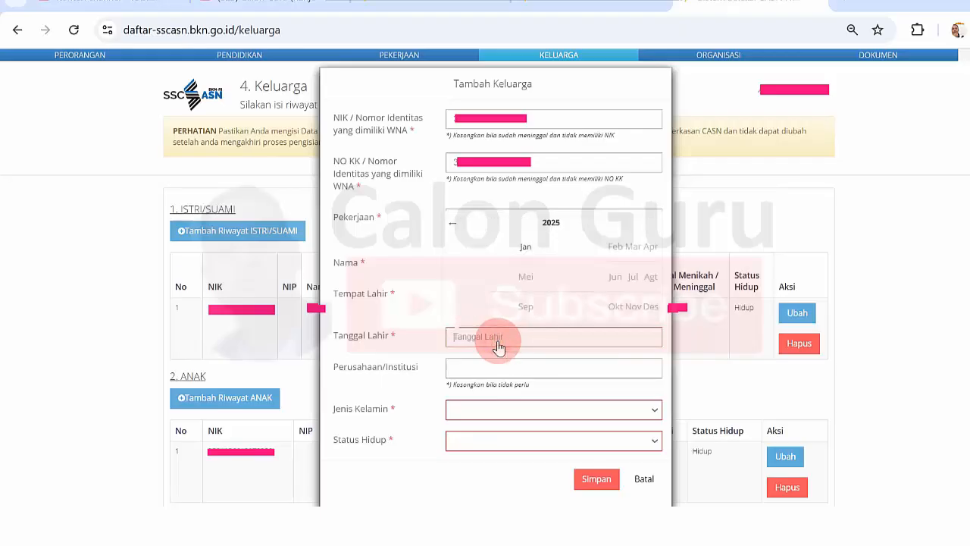
pyautogui.click(551, 222)
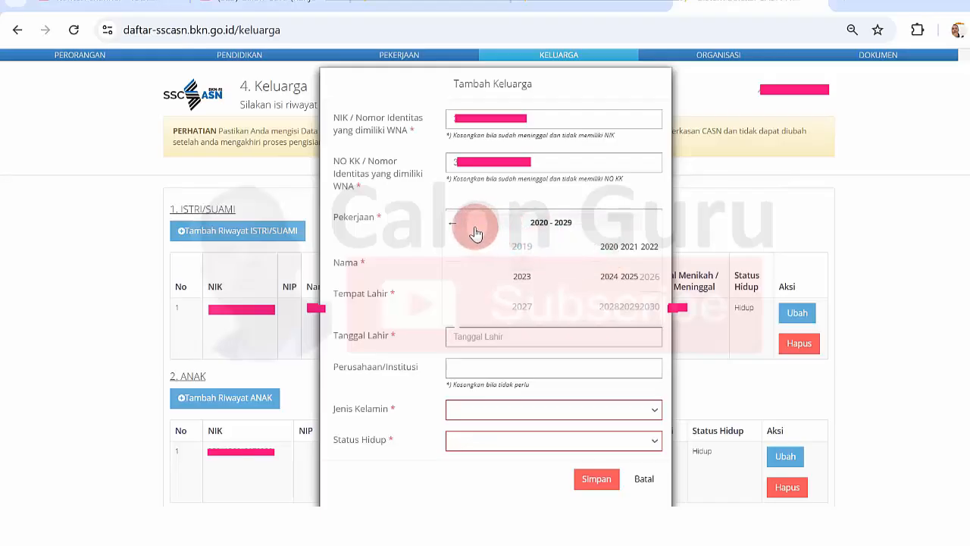
pyautogui.click(453, 223)
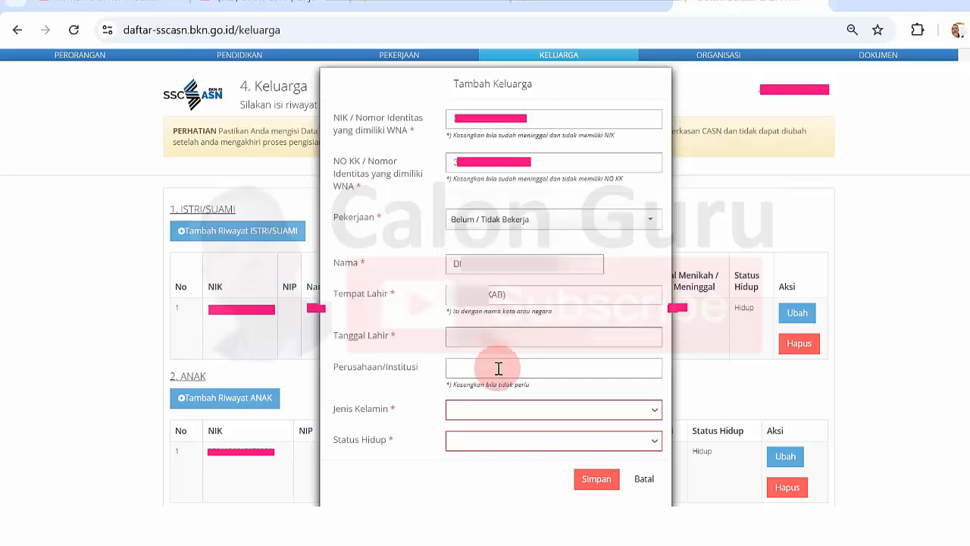
# Set Jenis Kelamin to Pria and Status Hidup to Hidup.
pyautogui.click(477, 412)
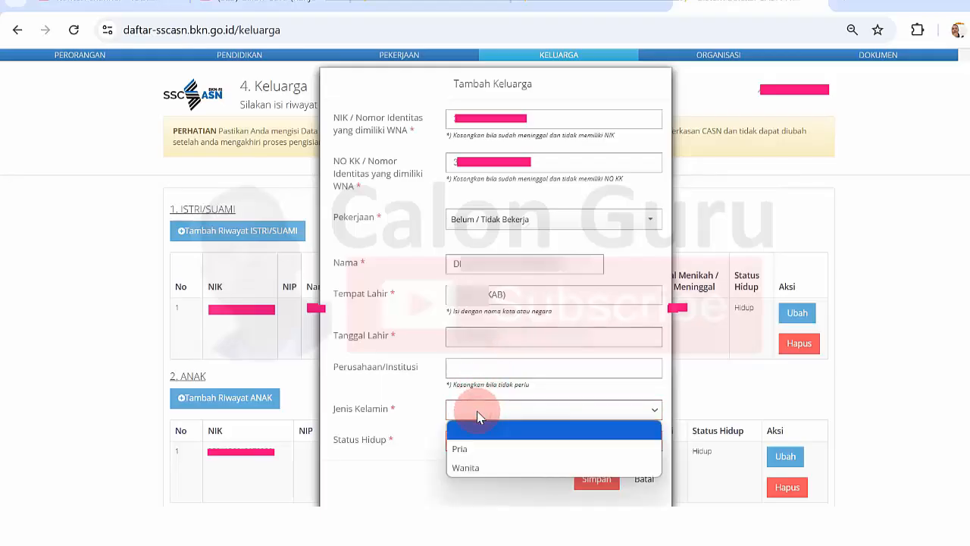
pyautogui.click(477, 449)
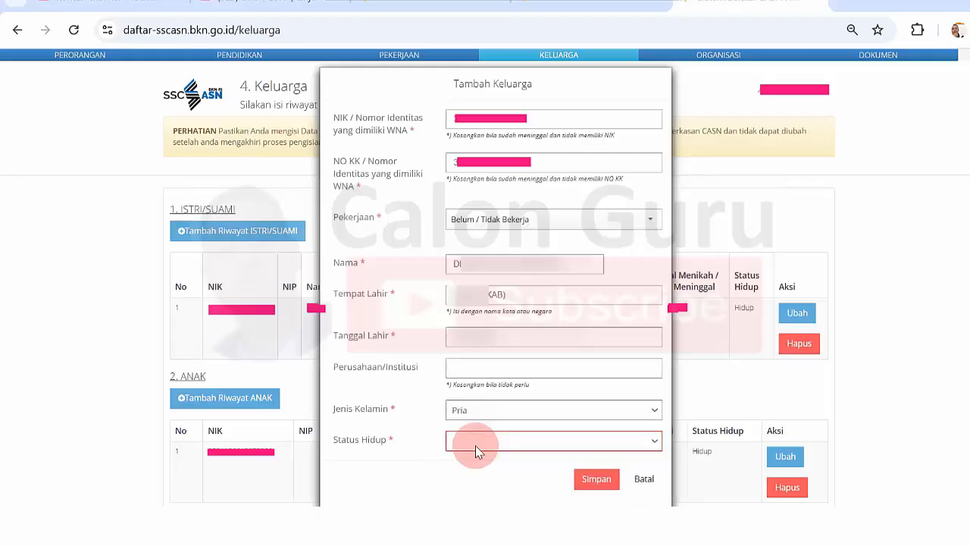
pyautogui.click(476, 449)
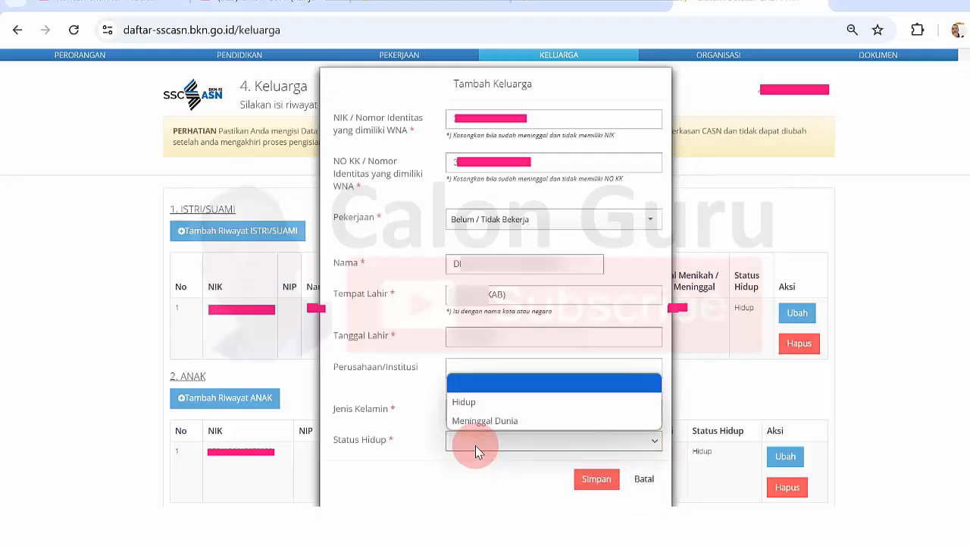
pyautogui.click(494, 403)
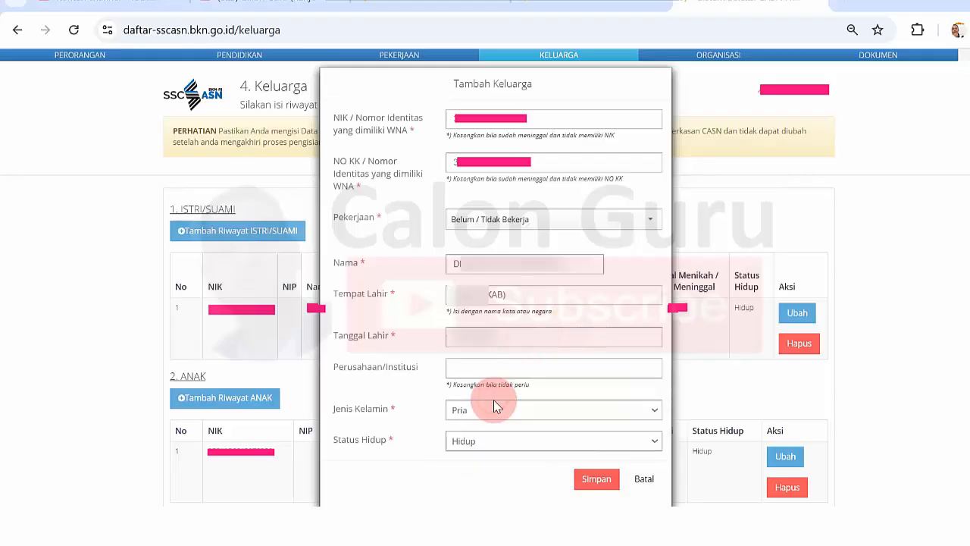
# Save the second child with Simpan and start another Tambah Riwayat ANAK entry.
pyautogui.click(591, 480)
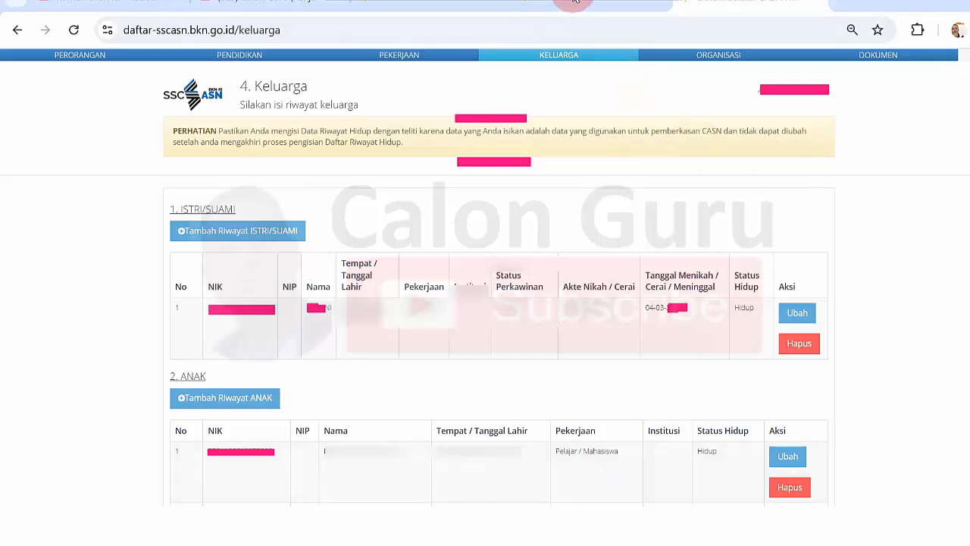
pyautogui.scroll(-2, 548, 86)
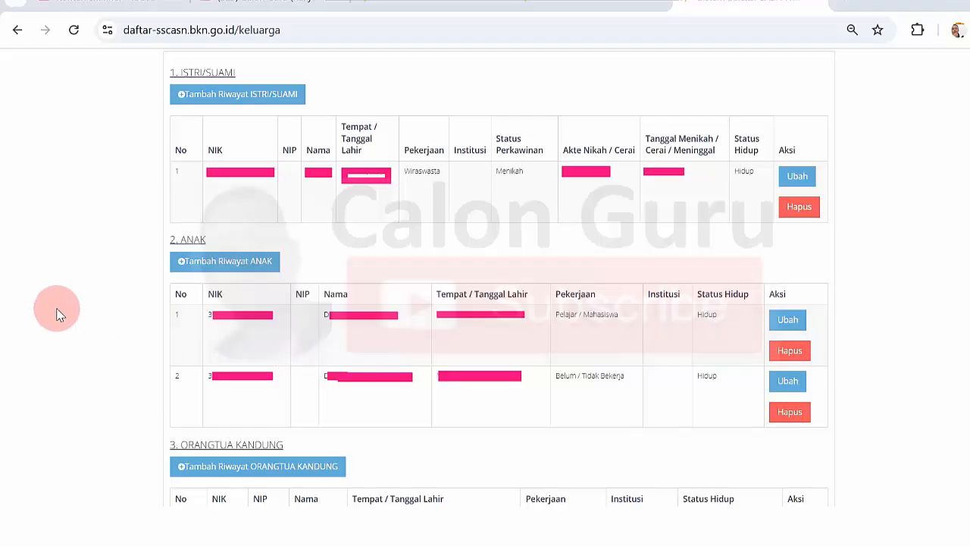
pyautogui.click(231, 269)
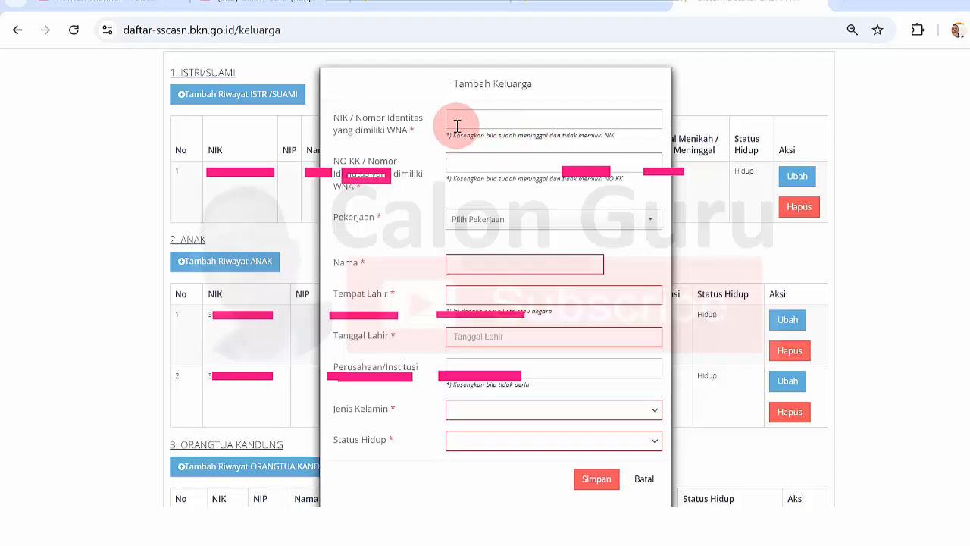
# Set the child's occupation to Belum / Tidak Bekerja and enter the child's name.
pyautogui.click(482, 221)
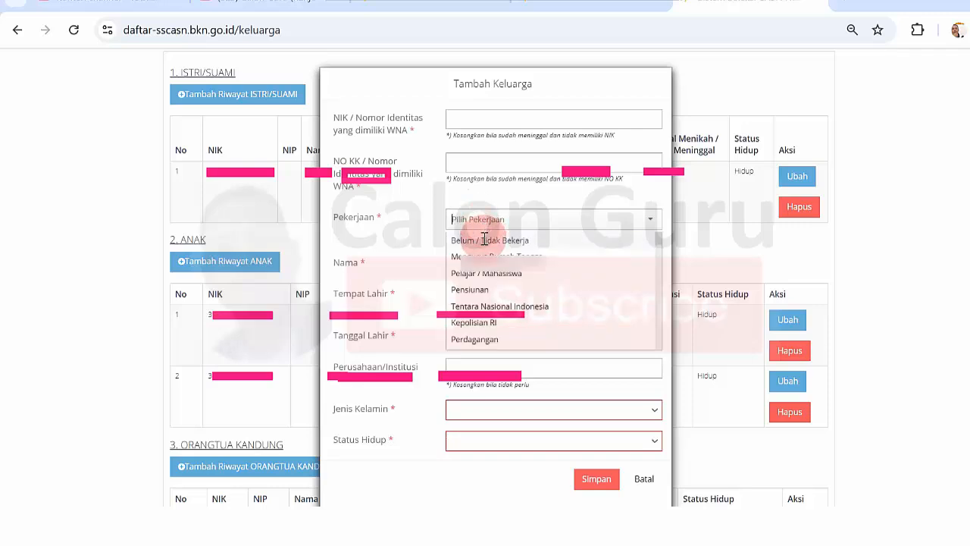
pyautogui.click(485, 240)
pyautogui.click(479, 267)
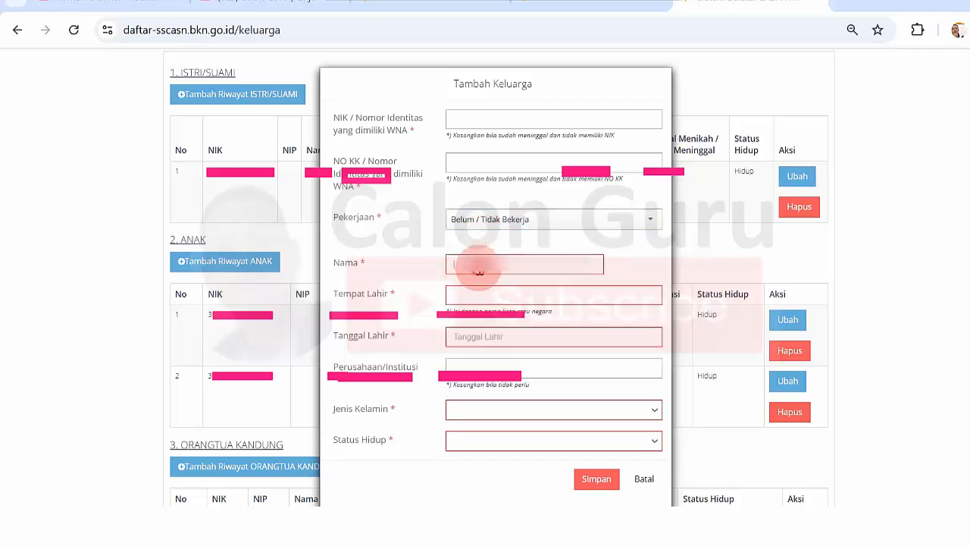
pyautogui.write('F')
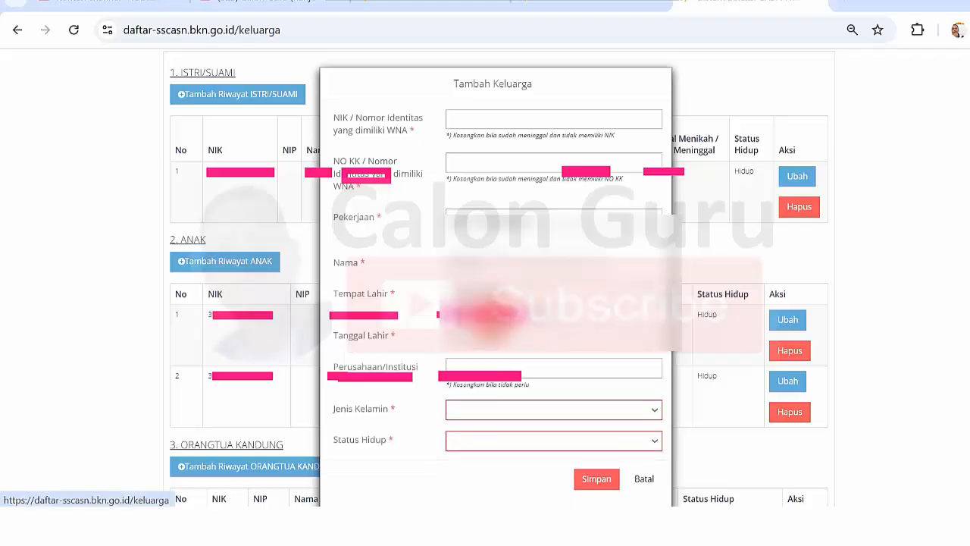
# Pick the child's Tanggal Lahir, choosing a year from the previous decade and a month.
pyautogui.click(466, 339)
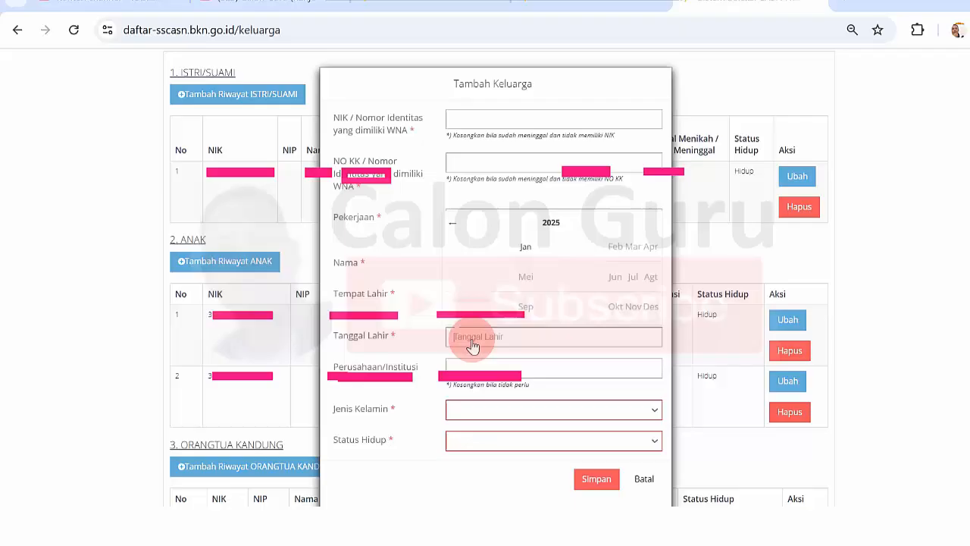
pyautogui.click(541, 222)
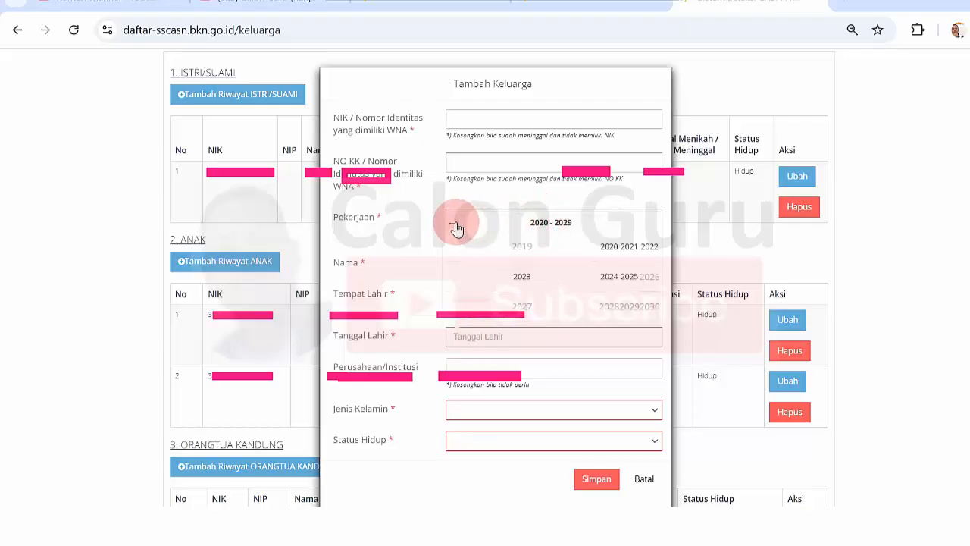
pyautogui.click(455, 222)
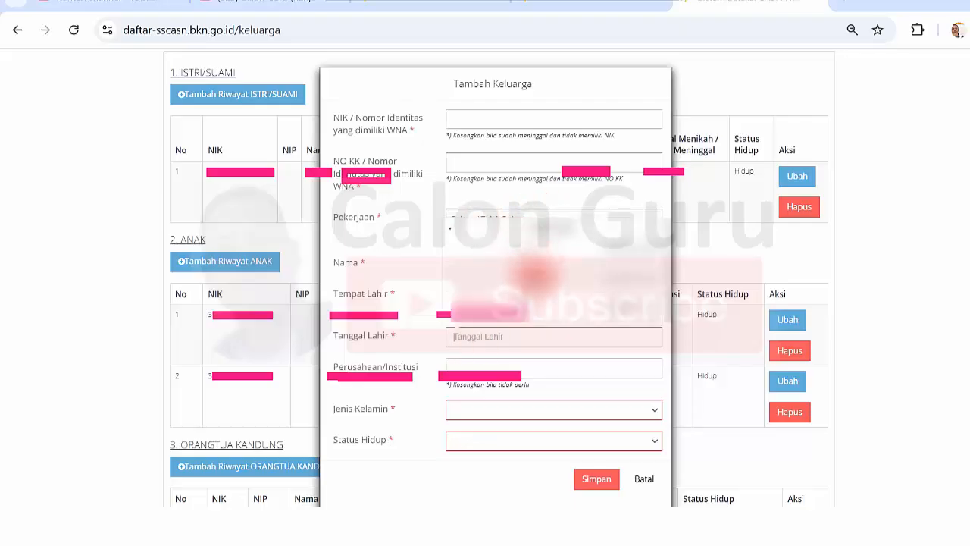
pyautogui.click(537, 275)
pyautogui.click(514, 283)
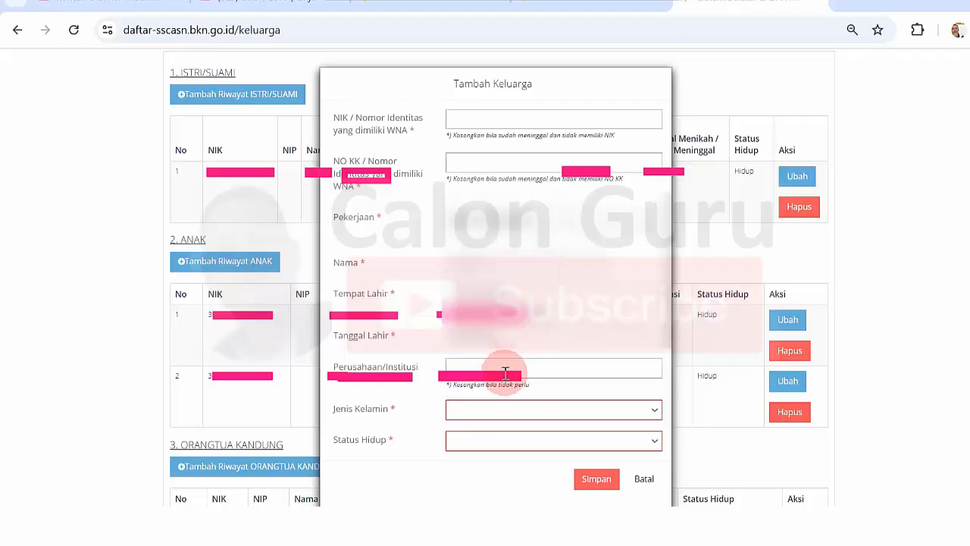
# Set Jenis Kelamin to Pria and Status Hidup to Meninggal Dunia, then save the child.
pyautogui.click(520, 410)
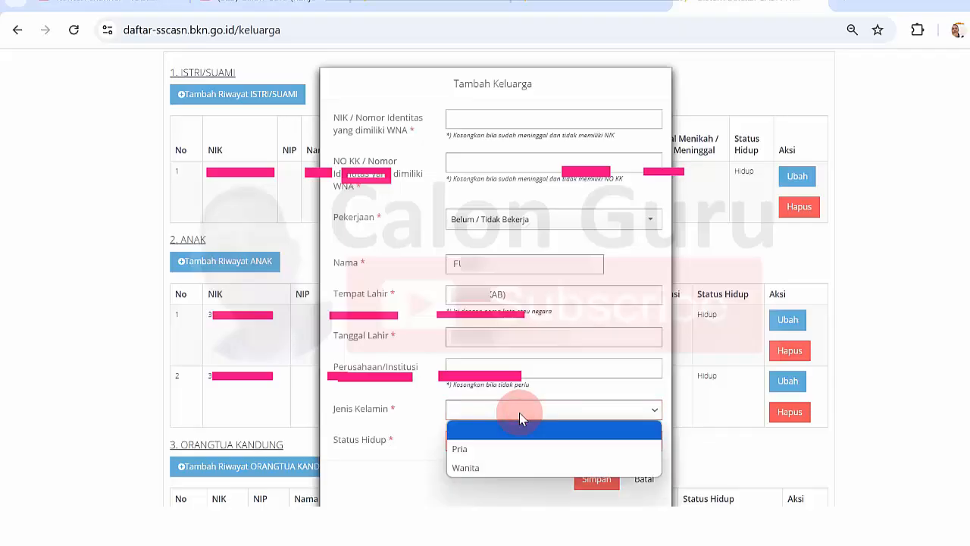
pyautogui.click(489, 450)
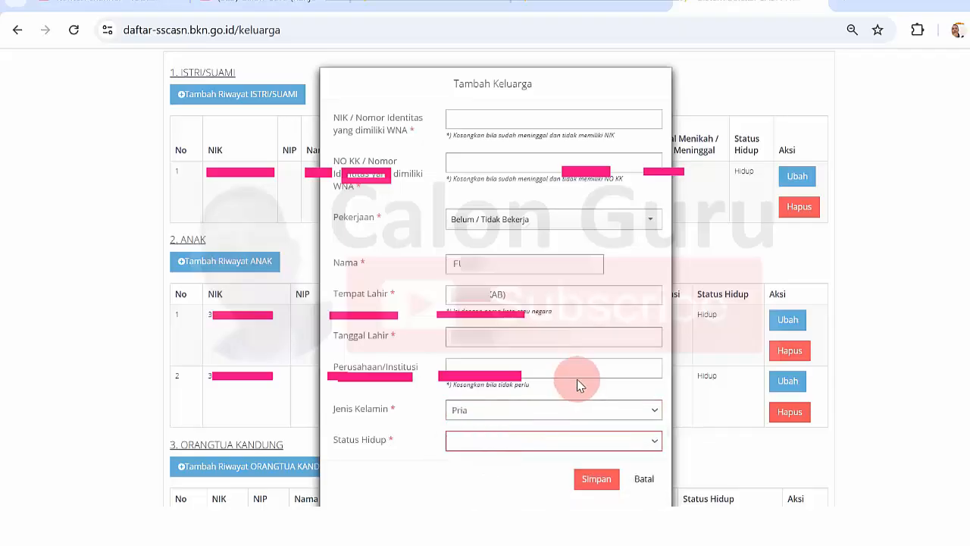
pyautogui.click(533, 447)
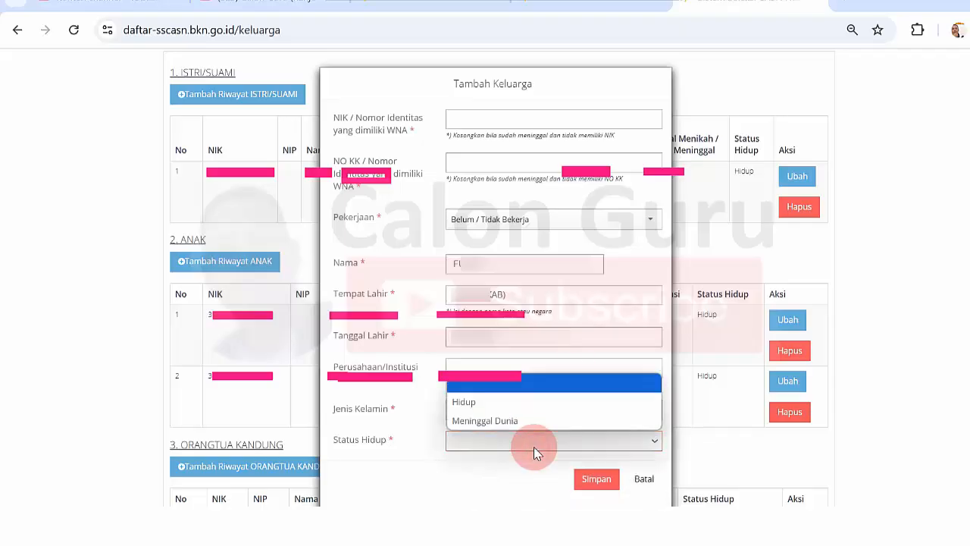
pyautogui.click(506, 421)
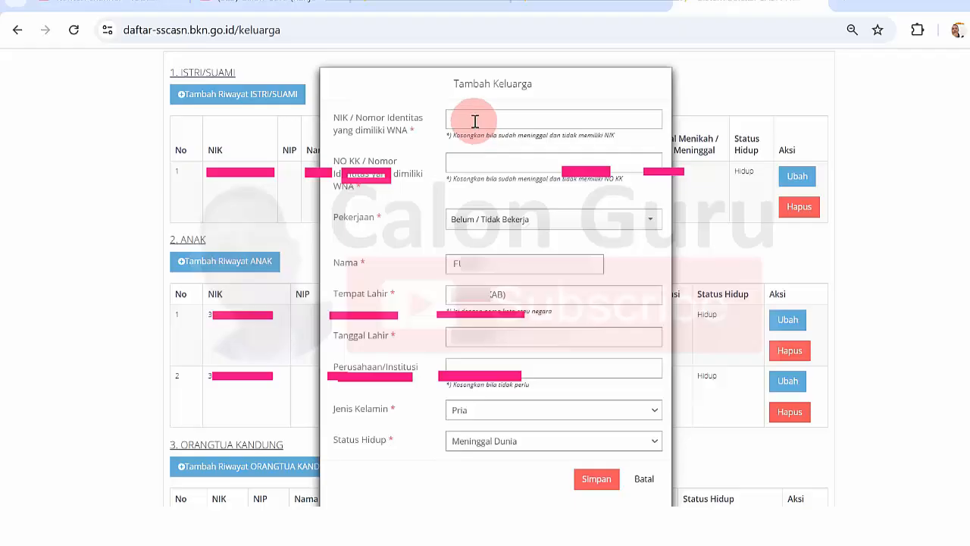
pyautogui.click(595, 479)
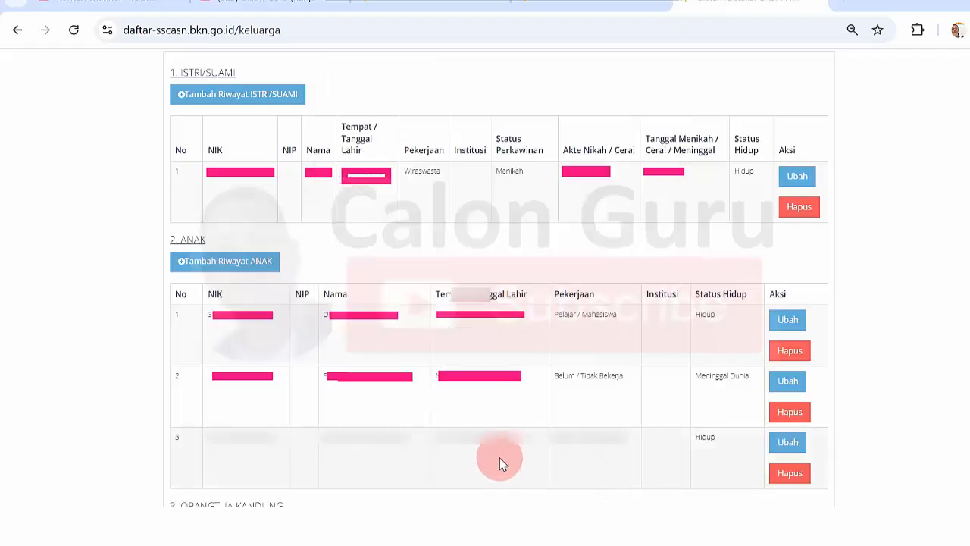